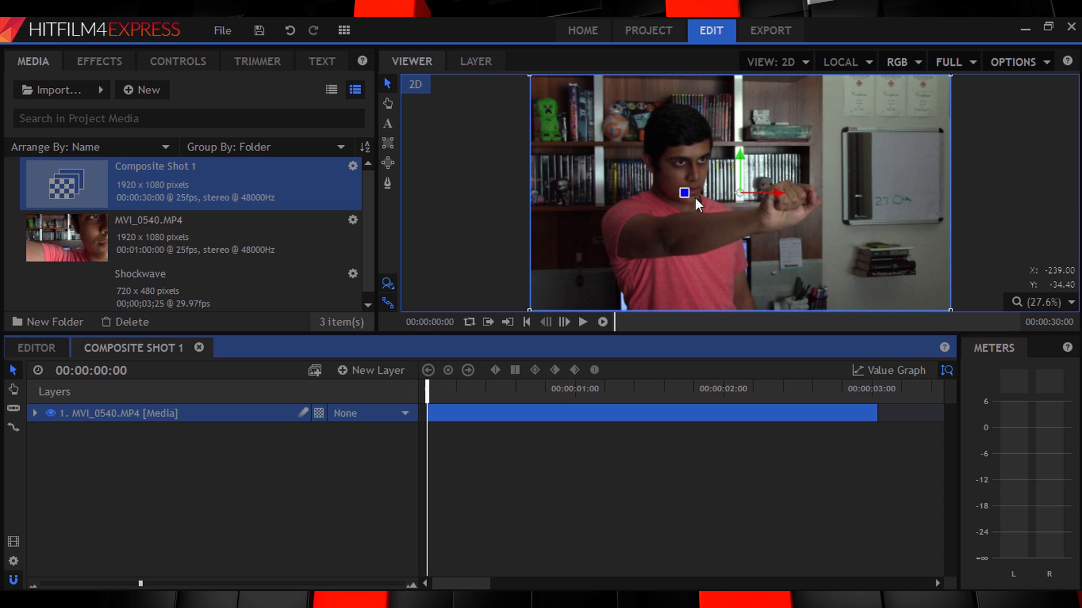
Step through the clip's first frames to examine where the fist starts to open
{"action": "left_click", "coordinate": [560, 322]}
{"action": "left_click", "coordinate": [564, 322]}
{"action": "left_click", "coordinate": [564, 322]}
{"action": "left_click", "coordinate": [565, 322]}
{"action": "left_click", "coordinate": [565, 322]}
{"action": "left_click", "coordinate": [566, 322]}
{"action": "left_click", "coordinate": [565, 322]}
{"action": "left_click", "coordinate": [566, 322]}
{"action": "left_click", "coordinate": [565, 323]}
{"action": "left_click", "coordinate": [566, 323]}
{"action": "left_click", "coordinate": [566, 322]}
{"action": "left_click", "coordinate": [566, 322]}
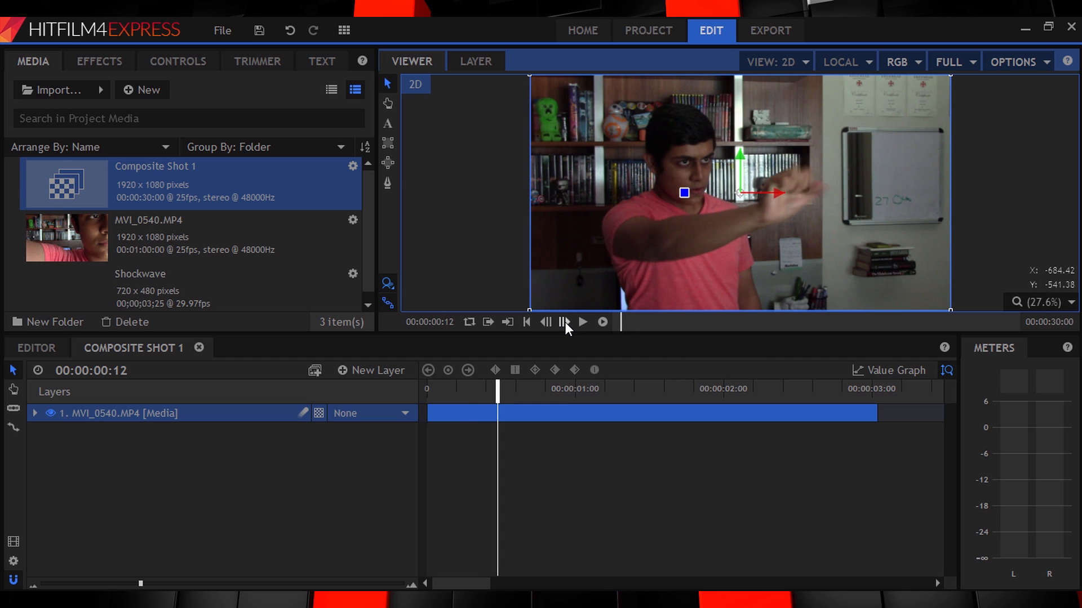
{"action": "left_click", "coordinate": [565, 322]}
{"action": "left_click", "coordinate": [546, 323]}
{"action": "left_click", "coordinate": [546, 323]}
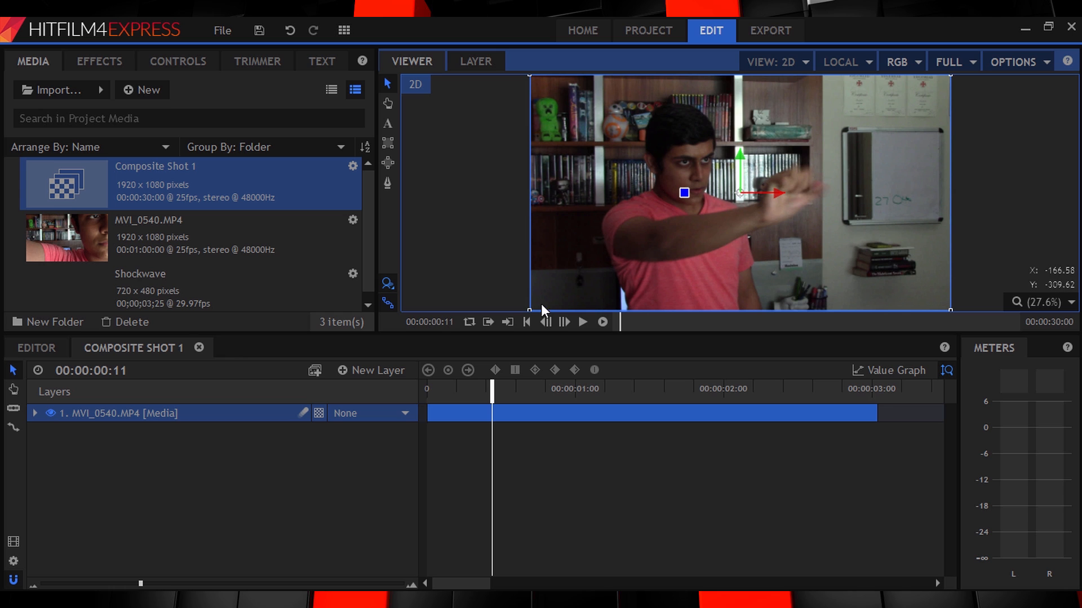
Add a grade layer above the clip and trim its start to 00:00:00:09
{"action": "left_click", "coordinate": [381, 371]}
{"action": "left_click", "coordinate": [360, 427]}
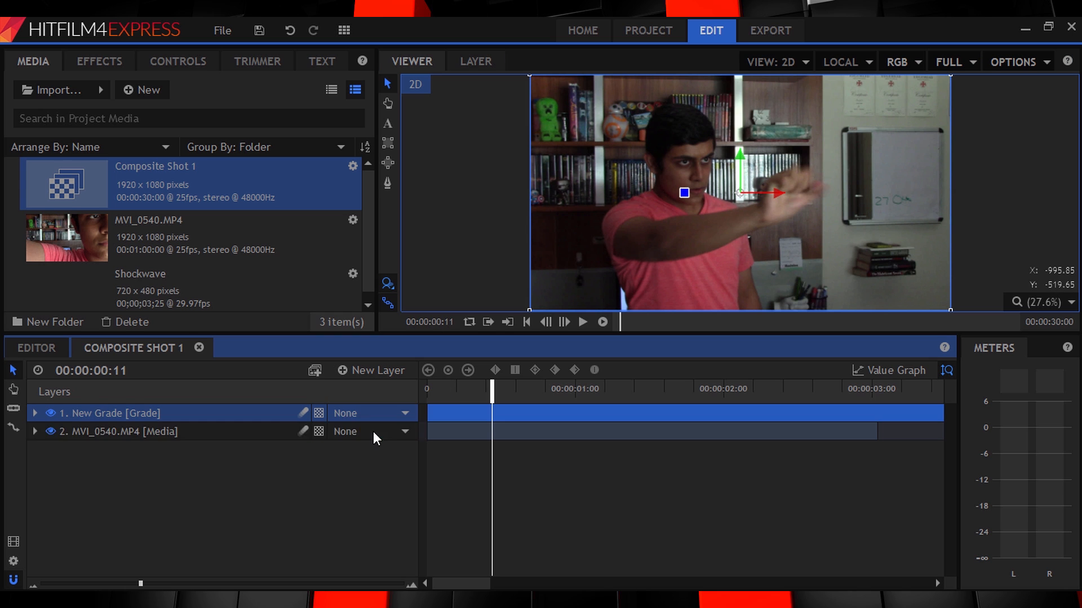
{"action": "left_click", "coordinate": [545, 321]}
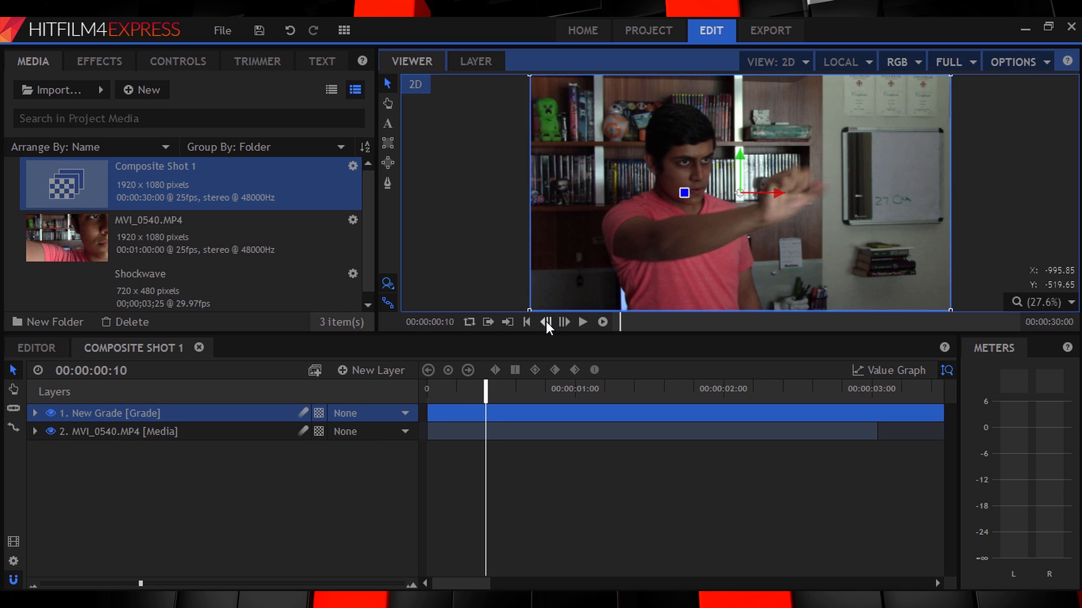
{"action": "left_click", "coordinate": [546, 321]}
{"action": "left_click_drag", "start_coordinate": [443, 414], "coordinate": [477, 414]}
Apply the Bulge distort effect to the grade layer and set its Bulge amount to 0.23
{"action": "left_click", "coordinate": [83, 62]}
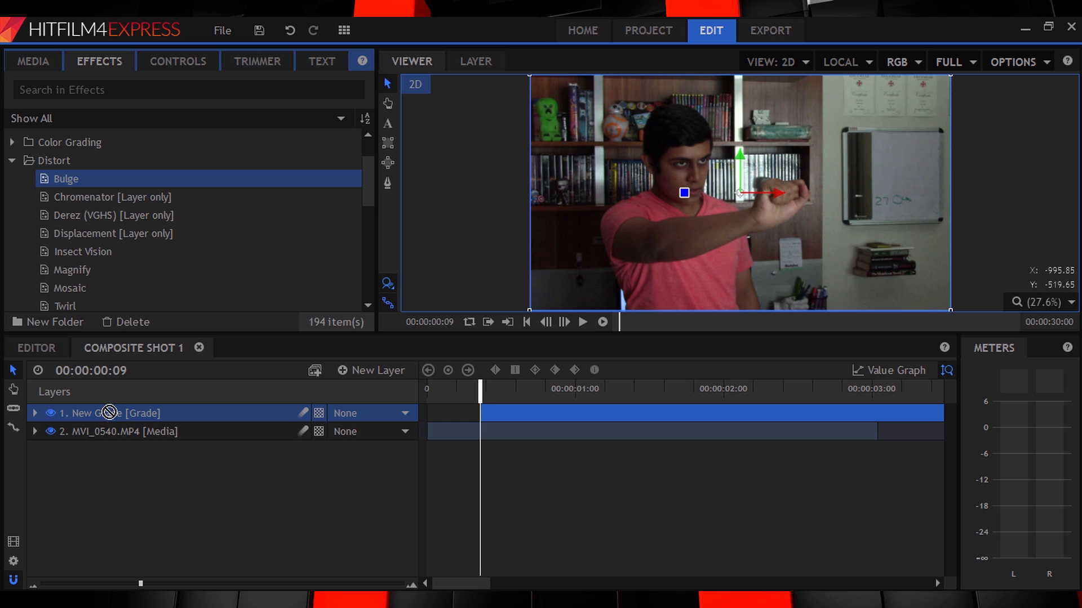
{"action": "left_click_drag", "start_coordinate": [109, 413], "coordinate": [93, 413]}
{"action": "left_click", "coordinate": [34, 413]}
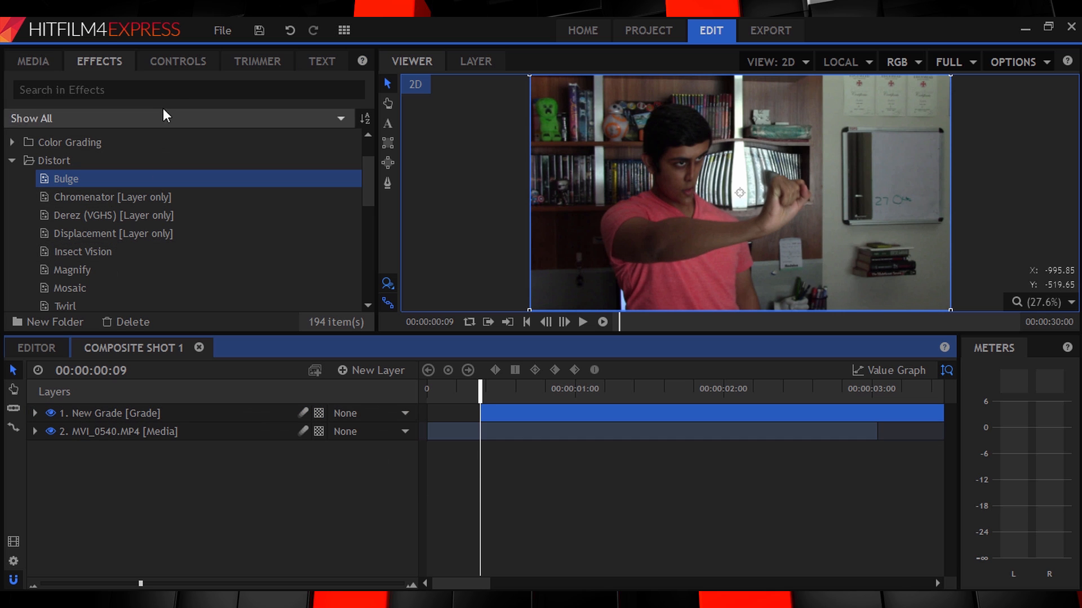
{"action": "left_click", "coordinate": [174, 70]}
{"action": "left_click", "coordinate": [28, 171]}
{"action": "left_click_drag", "start_coordinate": [359, 209], "coordinate": [333, 209]}
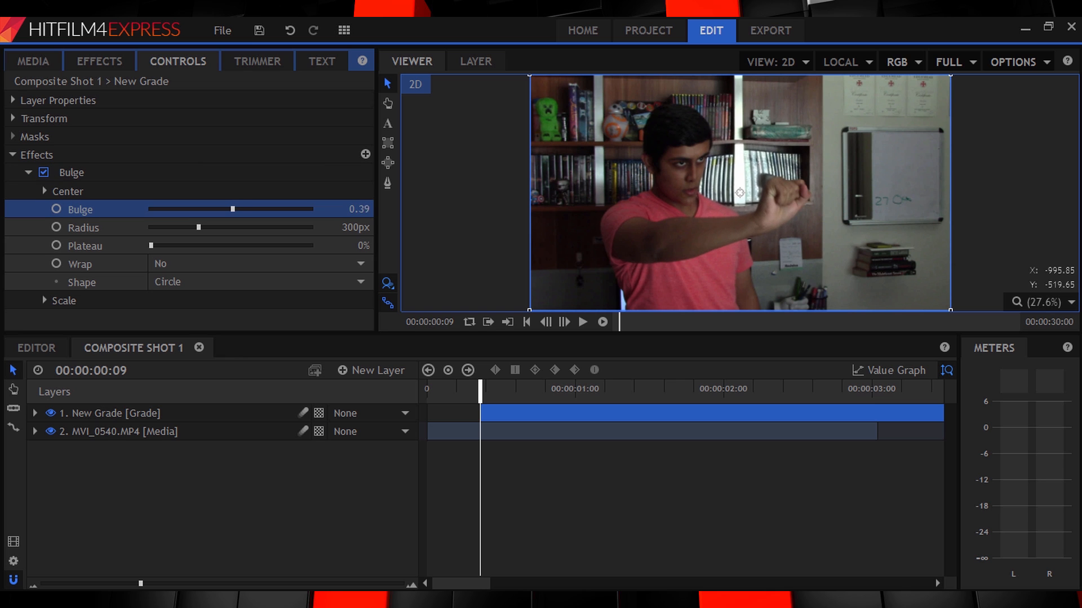
Move the bulge center onto the fist, at about 296.9, -30.7, and keyframe its position at 00:00:00:09
{"action": "left_click", "coordinate": [44, 191]}
{"action": "left_click_drag", "start_coordinate": [740, 193], "coordinate": [805, 200]}
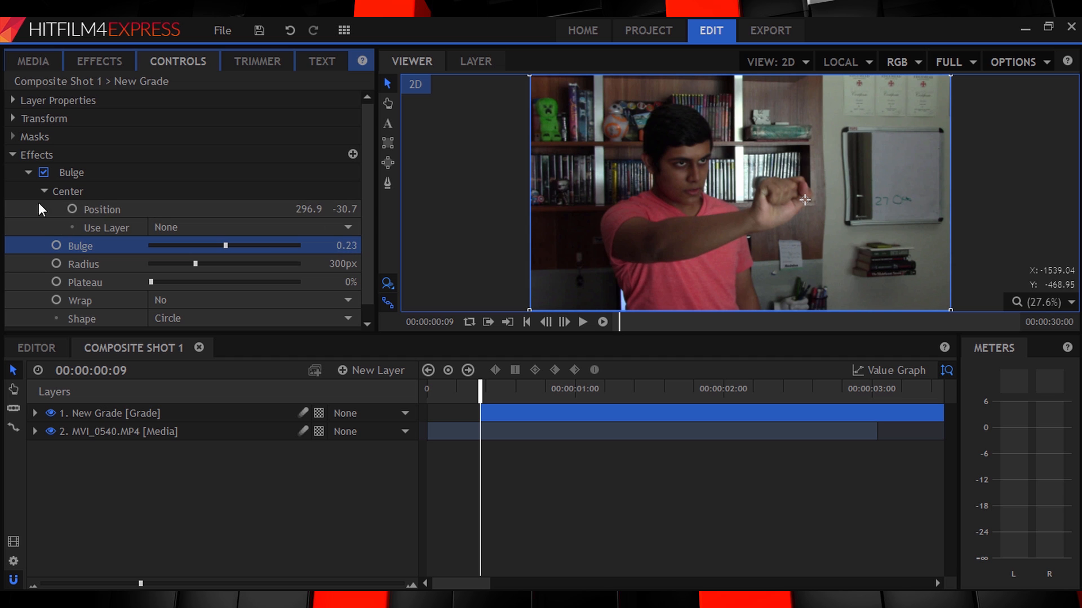
{"action": "left_click", "coordinate": [72, 209]}
At 00:00:00:14, move the bulge center to about 932.5, -11.1, near the frame edge beyond the open hand
{"action": "left_click", "coordinate": [564, 322]}
{"action": "left_click", "coordinate": [565, 322]}
{"action": "left_click", "coordinate": [564, 322]}
{"action": "left_click", "coordinate": [564, 322]}
{"action": "left_click", "coordinate": [564, 321]}
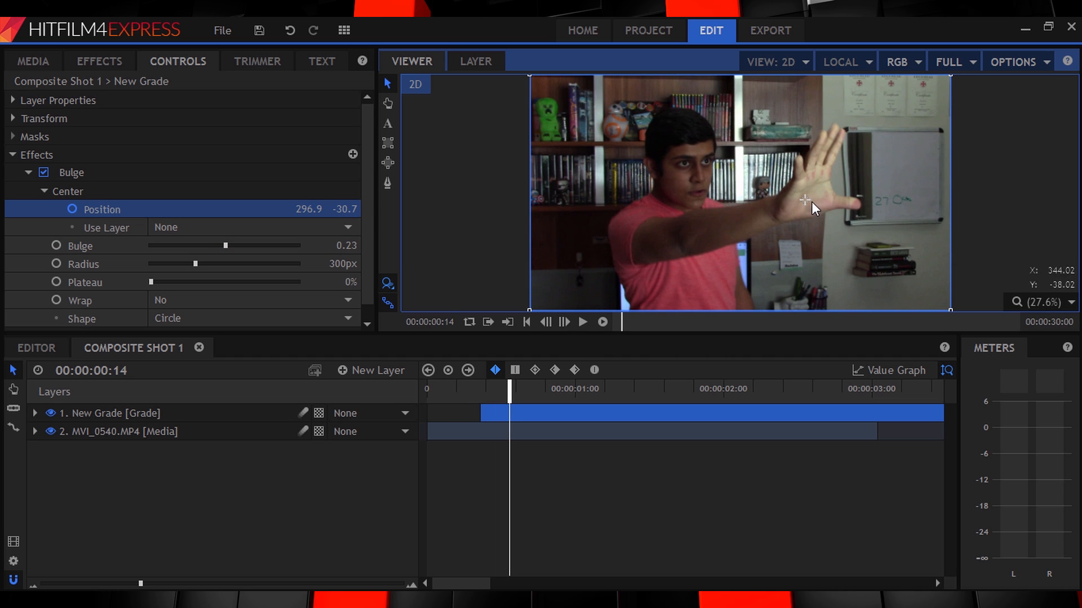
{"action": "left_click_drag", "start_coordinate": [823, 204], "coordinate": [900, 205]}
{"action": "scroll", "coordinate": [981, 187], "scroll_direction": "up", "scroll_amount": 2}
{"action": "scroll", "coordinate": [981, 189], "scroll_direction": "up", "scroll_amount": 2}
{"action": "left_click", "coordinate": [1032, 293]}
{"action": "left_click", "coordinate": [1036, 489]}
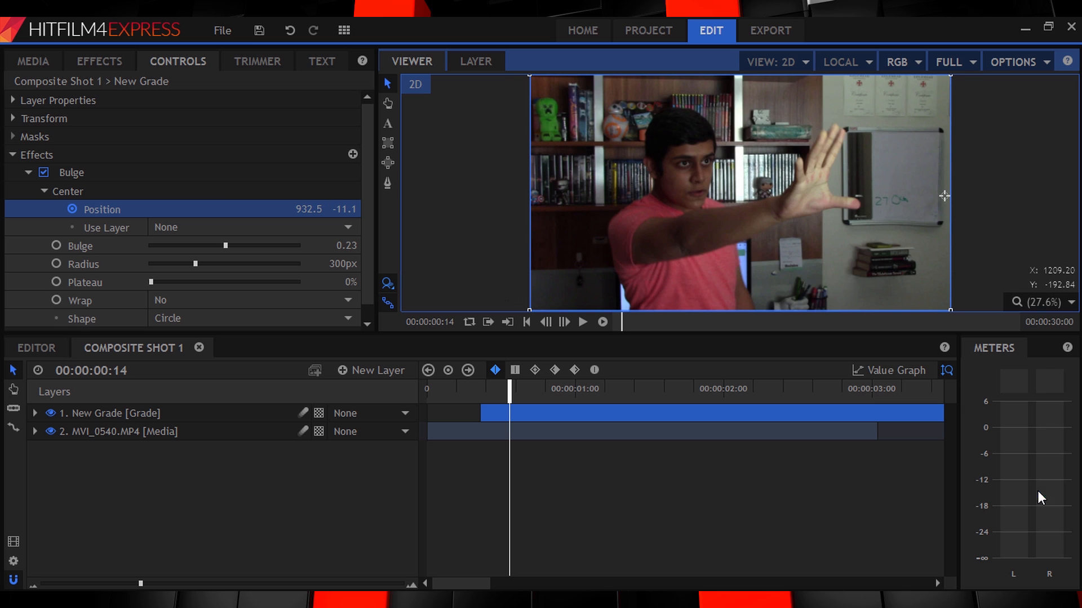
Return to 00:00:00:09 and keyframe the grade layer's opacity at 0%
{"action": "left_click", "coordinate": [481, 390]}
{"action": "left_click", "coordinate": [199, 414]}
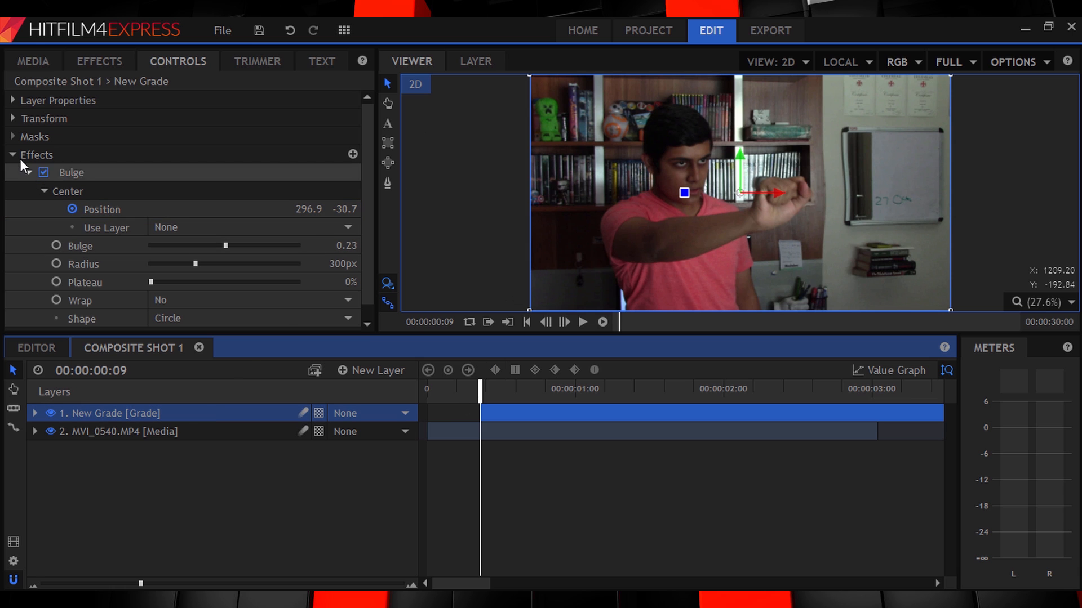
{"action": "left_click", "coordinate": [12, 117]}
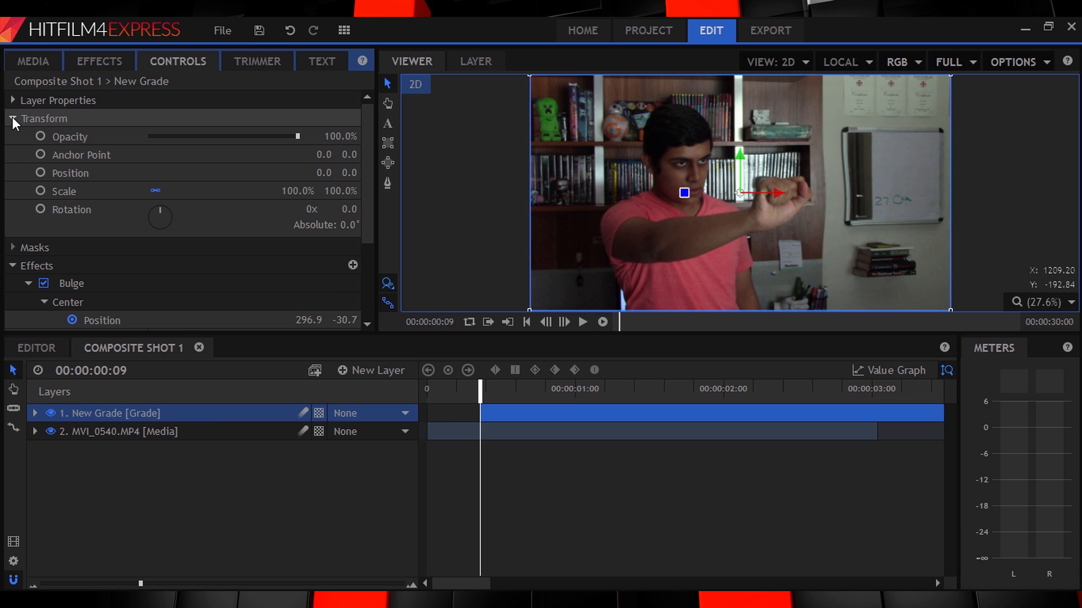
{"action": "left_click", "coordinate": [40, 137]}
{"action": "left_click_drag", "start_coordinate": [158, 137], "coordinate": [80, 141]}
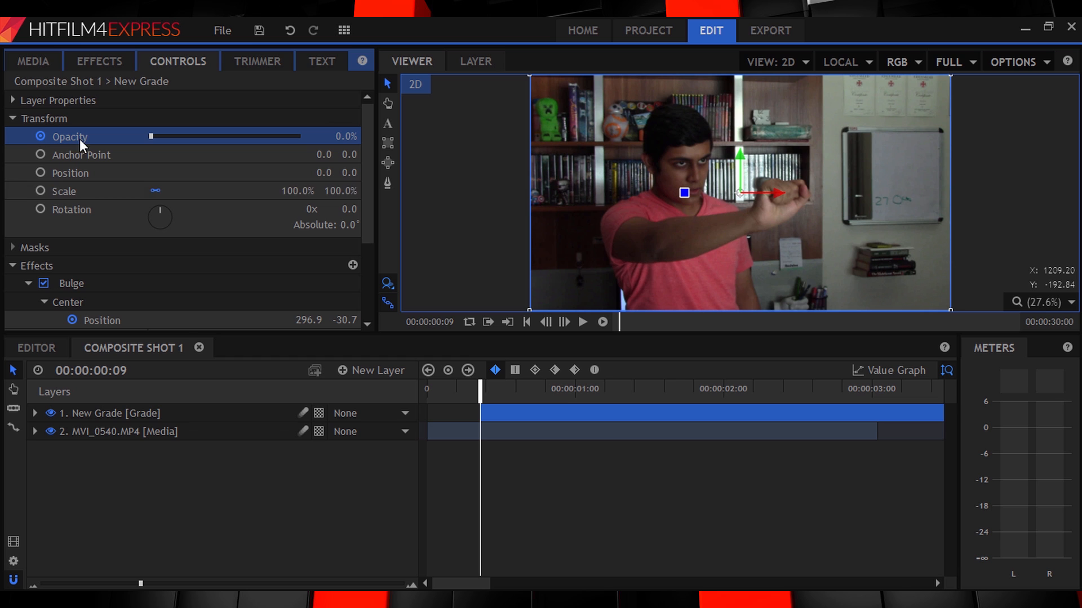
Keyframe the Bulge grade layer's opacity at 100% at both 00:00:00:11 and 00:00:00:12
{"action": "left_click", "coordinate": [565, 321]}
{"action": "left_click", "coordinate": [567, 322]}
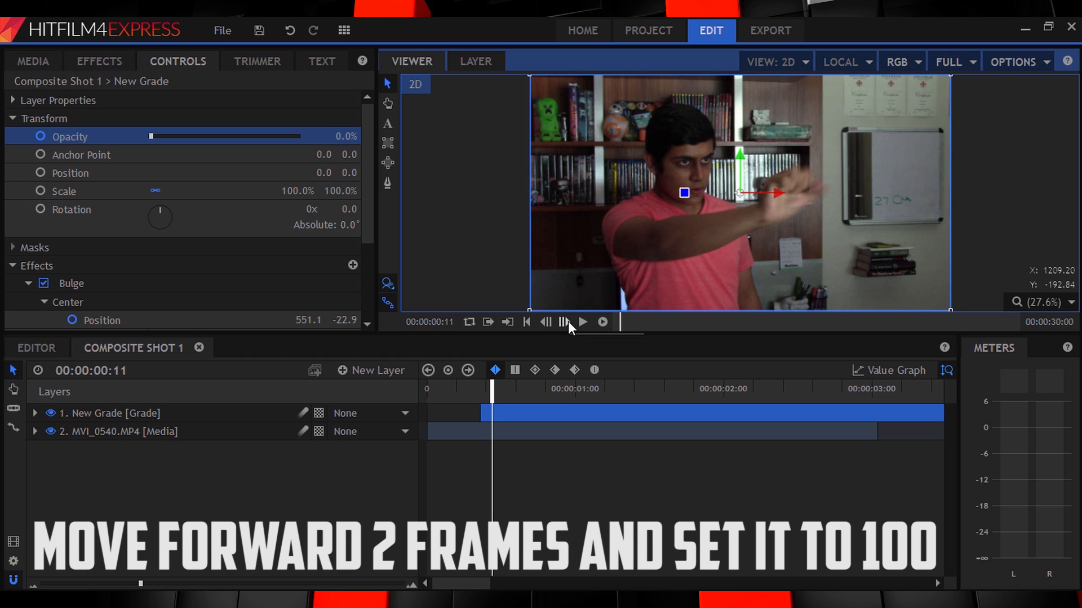
{"action": "left_click_drag", "start_coordinate": [341, 135], "coordinate": [428, 135]}
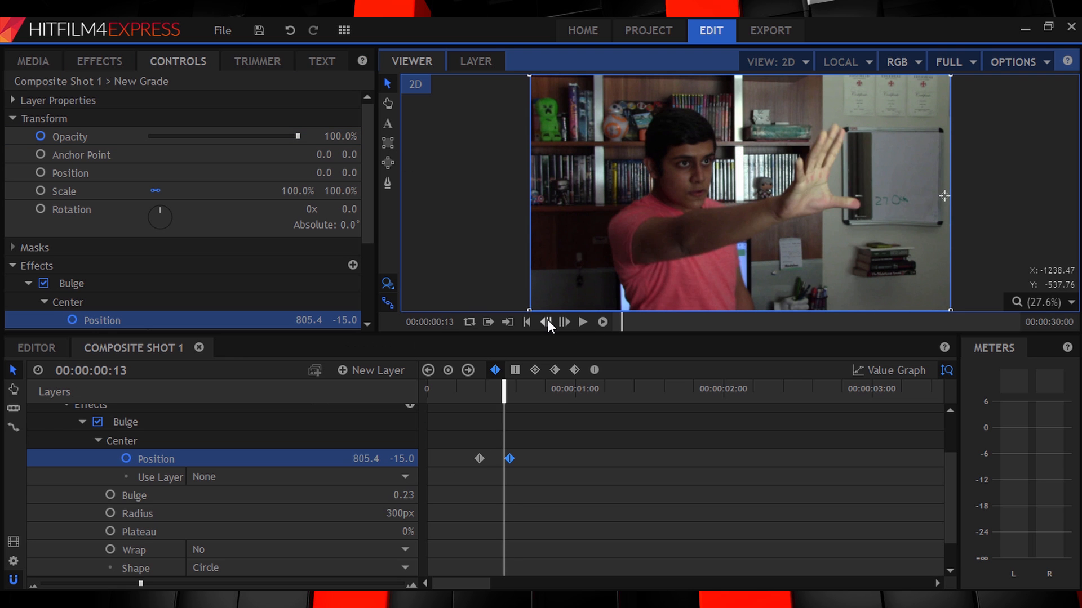
{"action": "left_click", "coordinate": [545, 322]}
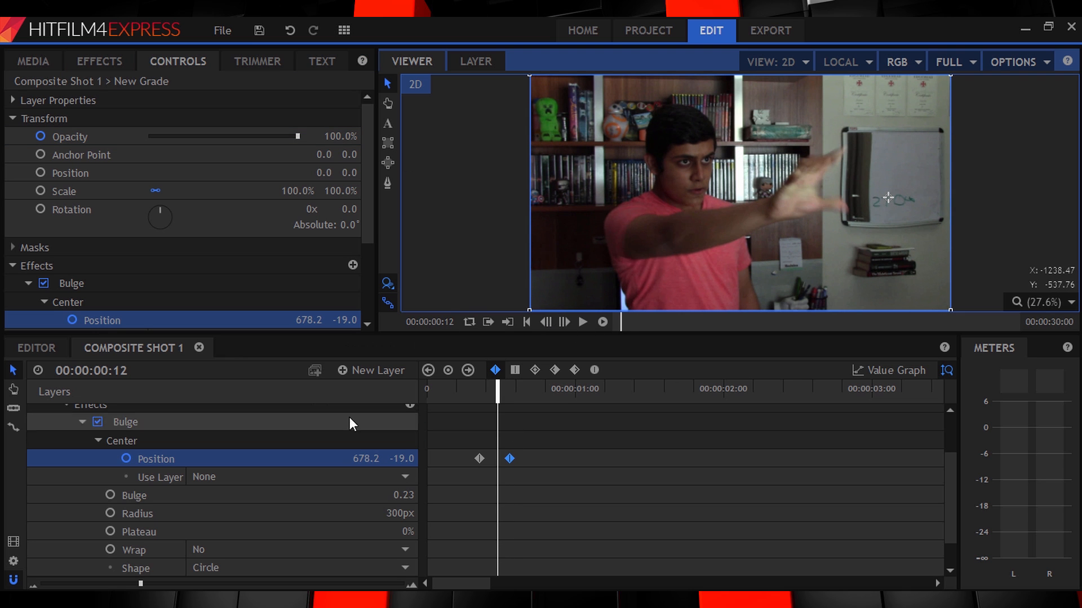
{"action": "left_click", "coordinate": [90, 137]}
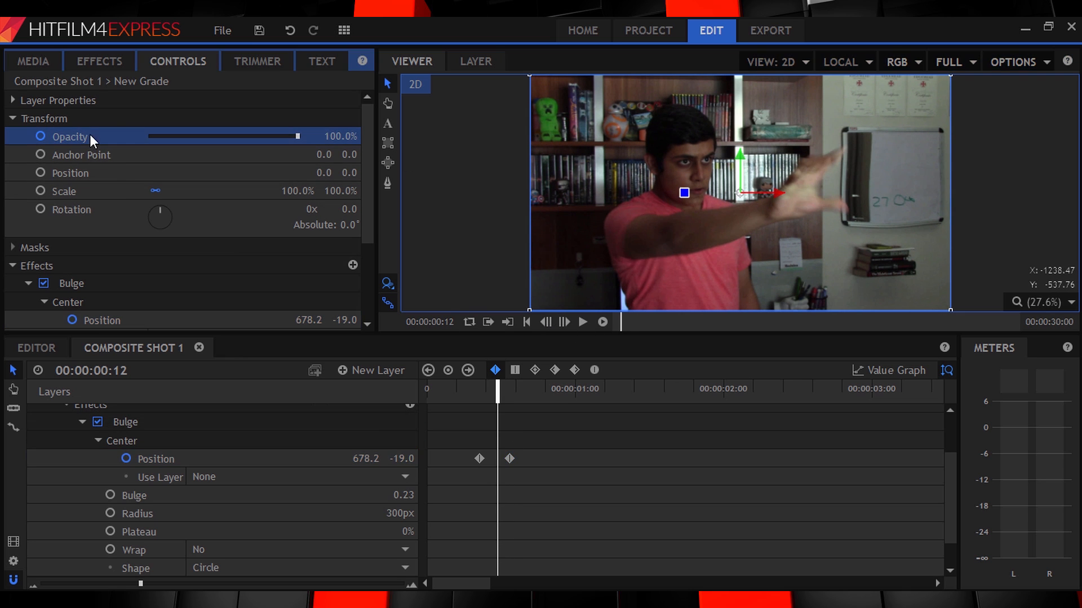
{"action": "left_click", "coordinate": [447, 370]}
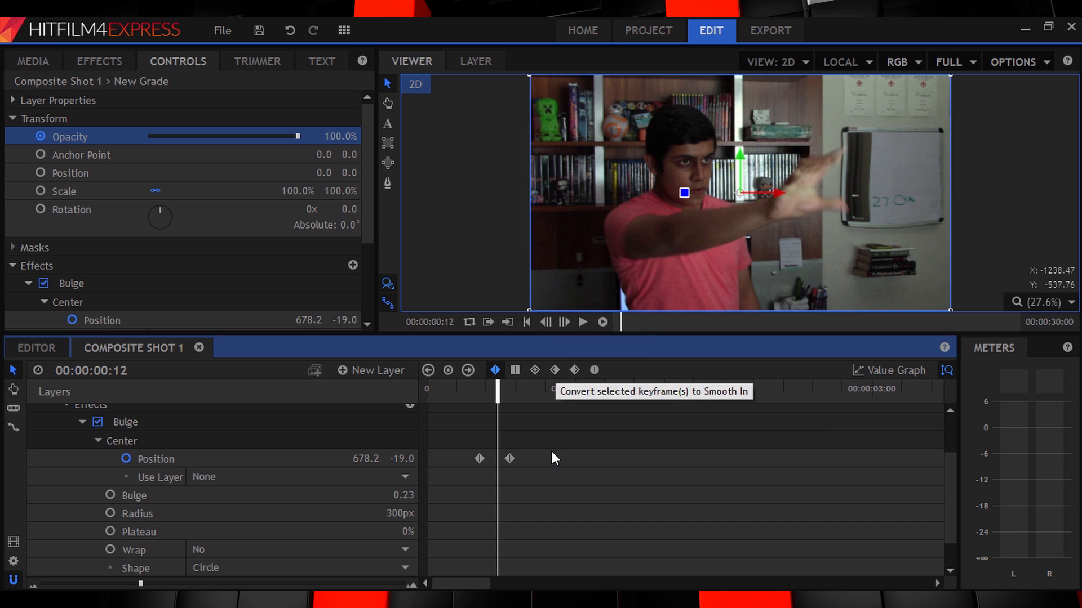
Set the Bulge grade layer's opacity to 0% at 00:00:00:14 and collapse the layer
{"action": "left_click", "coordinate": [565, 322]}
{"action": "left_click", "coordinate": [565, 321]}
{"action": "left_click", "coordinate": [338, 136]}
{"action": "type", "text": "00.0"}
{"action": "key", "text": "Return"}
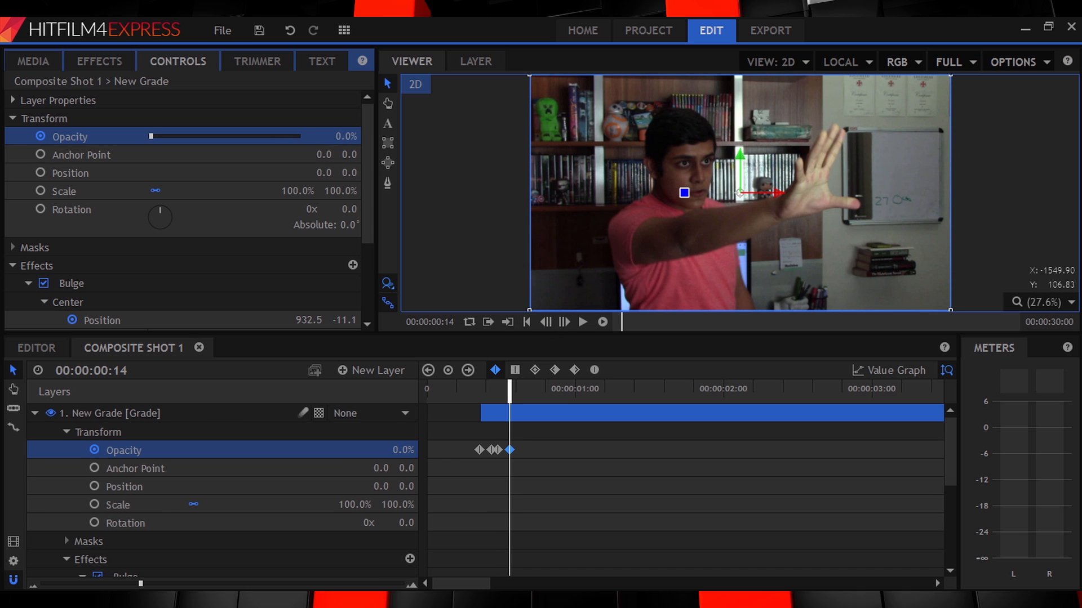
{"action": "left_click", "coordinate": [35, 413]}
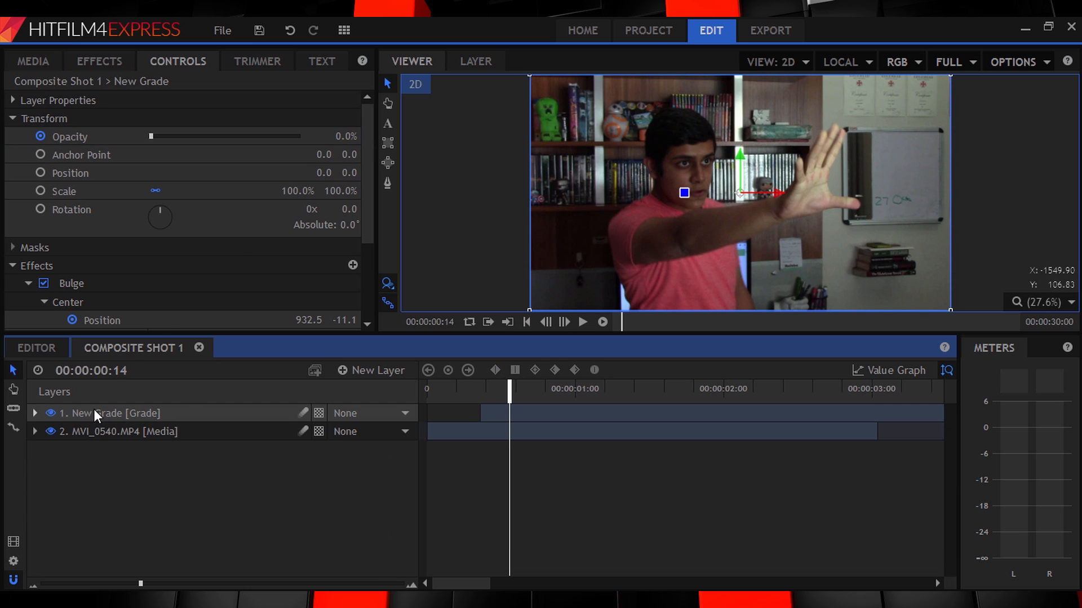
Add a second grade layer on top, trim its start to 00:00:00:09, and return to that frame
{"action": "left_click", "coordinate": [346, 370]}
{"action": "left_click", "coordinate": [389, 432]}
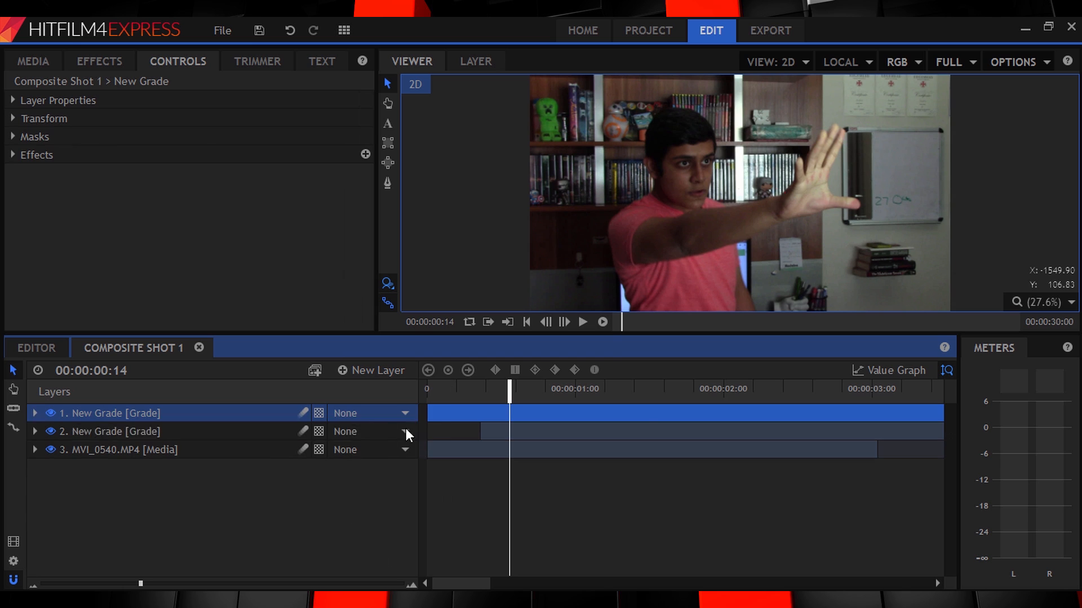
{"action": "left_click_drag", "start_coordinate": [449, 410], "coordinate": [480, 412]}
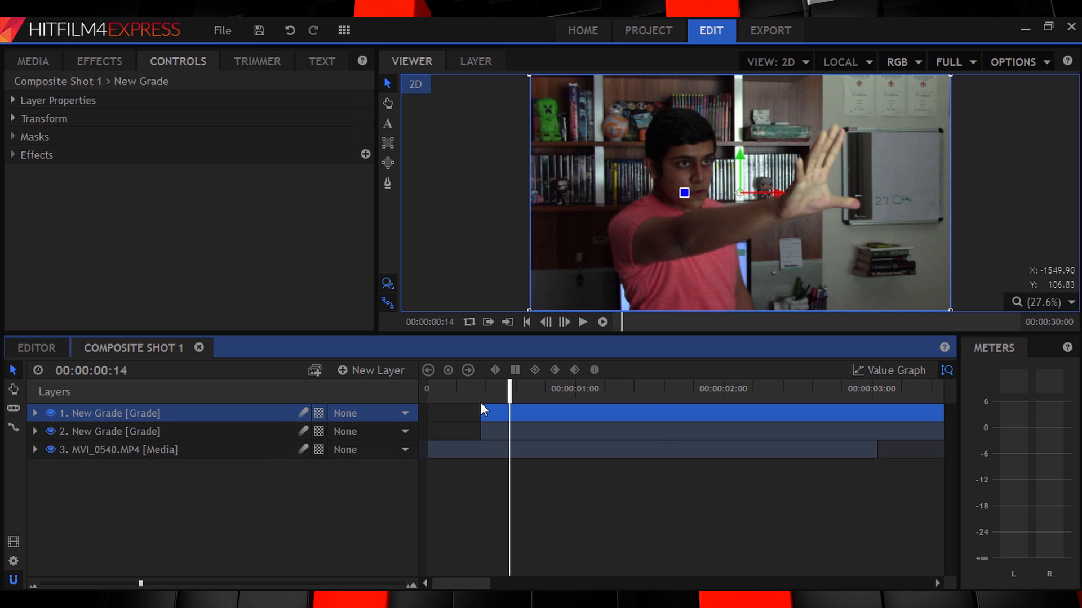
{"action": "left_click", "coordinate": [481, 387]}
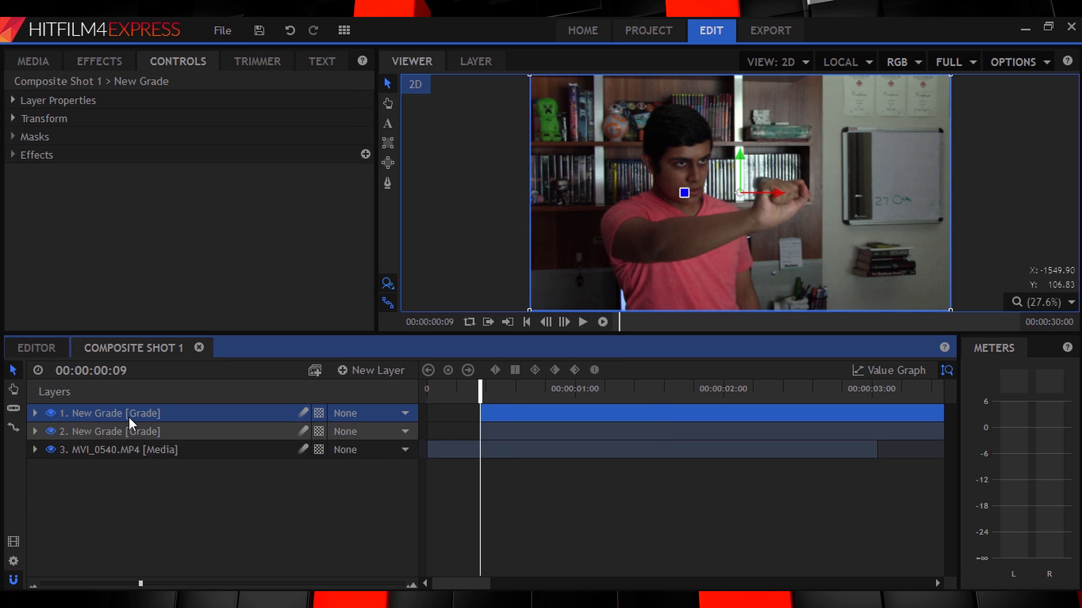
Apply the Waves distort effect to the top grade layer
{"action": "left_click", "coordinate": [100, 56]}
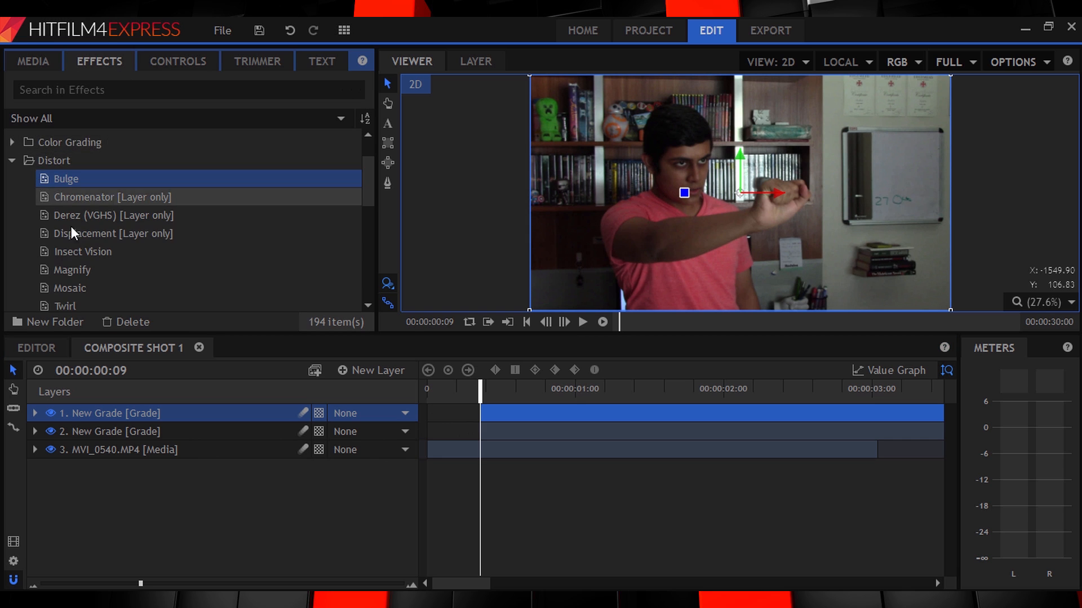
{"action": "scroll", "coordinate": [75, 255], "scroll_direction": "down", "scroll_amount": 3}
{"action": "left_click_drag", "start_coordinate": [65, 275], "coordinate": [114, 410]}
{"action": "left_click", "coordinate": [35, 412]}
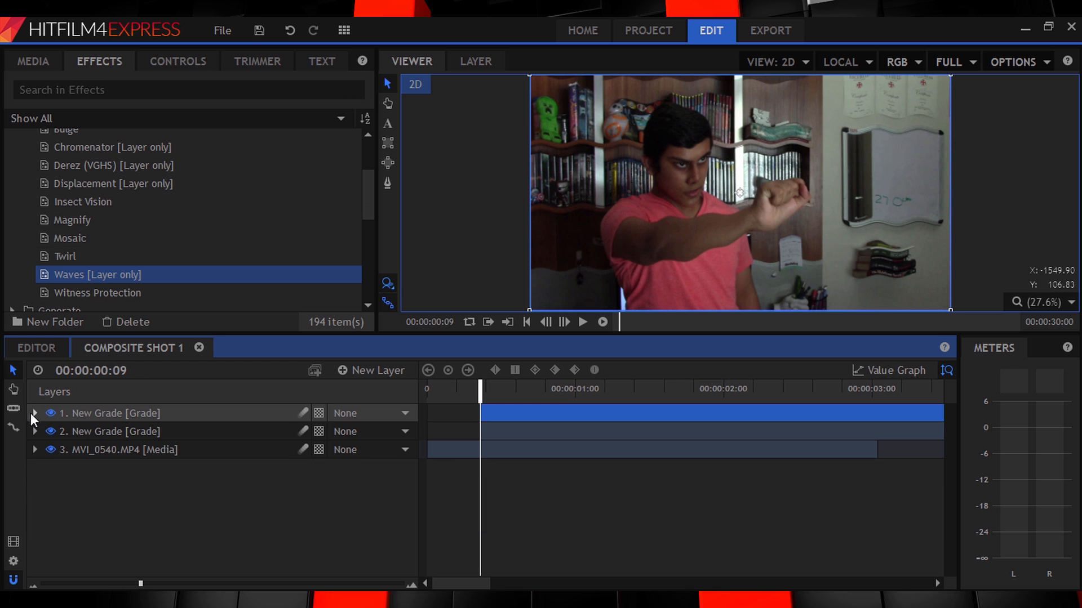
Set the Waves effect to amplitude 9, frequency 3, angle 109° and displace angle 80°
{"action": "left_click", "coordinate": [178, 61]}
{"action": "left_click", "coordinate": [28, 172]}
{"action": "mouse_move", "coordinate": [343, 191]}
{"action": "left_mouse_down"}
{"action": "mouse_move", "coordinate": [332, 191]}
{"action": "mouse_move", "coordinate": [333, 209]}
{"action": "left_mouse_up"}
{"action": "left_click_drag", "start_coordinate": [174, 236], "coordinate": [176, 238]}
{"action": "left_click_drag", "start_coordinate": [174, 273], "coordinate": [176, 272]}
{"action": "left_click_drag", "start_coordinate": [352, 209], "coordinate": [344, 211]}
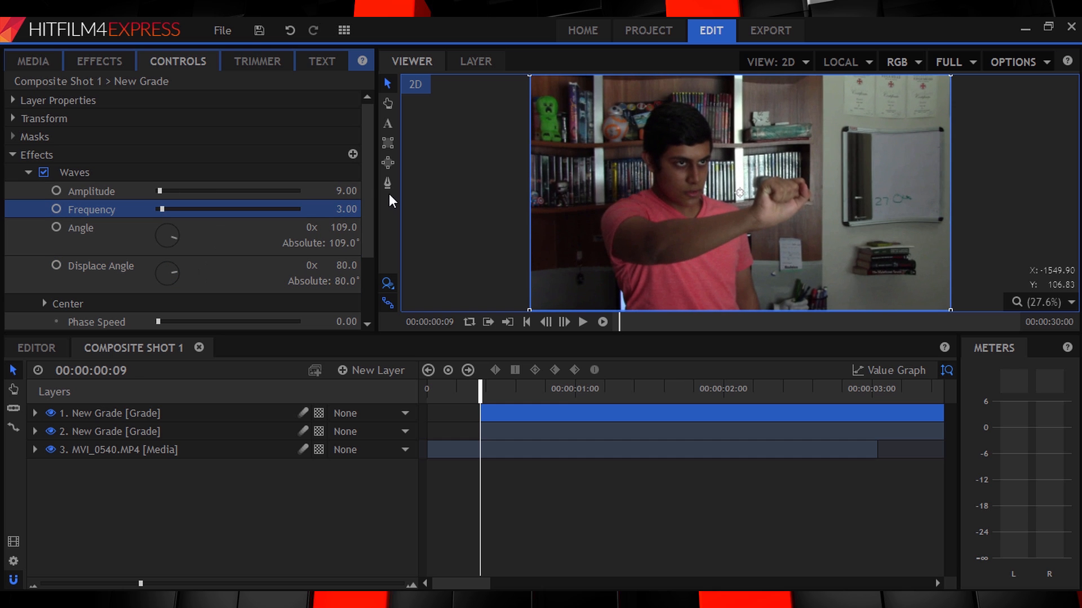
Draw an elliptical mask around the fist on the top grade layer and set its feather strength to 50 px
{"action": "left_click", "coordinate": [382, 161]}
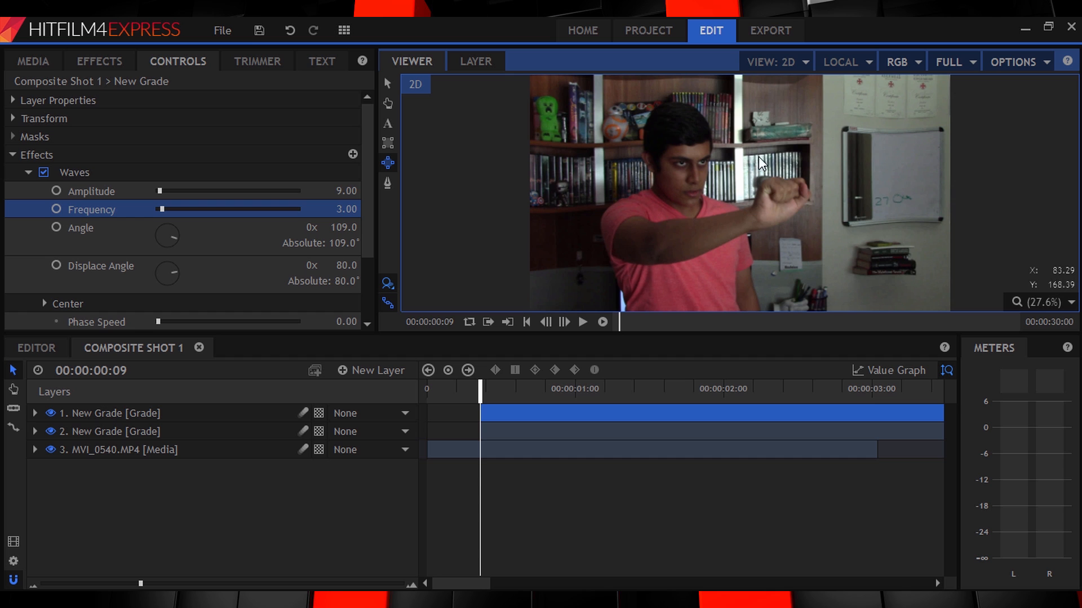
{"action": "left_click_drag", "start_coordinate": [757, 155], "coordinate": [820, 206]}
{"action": "left_click_drag", "start_coordinate": [884, 248], "coordinate": [897, 238]}
{"action": "left_click", "coordinate": [27, 154]}
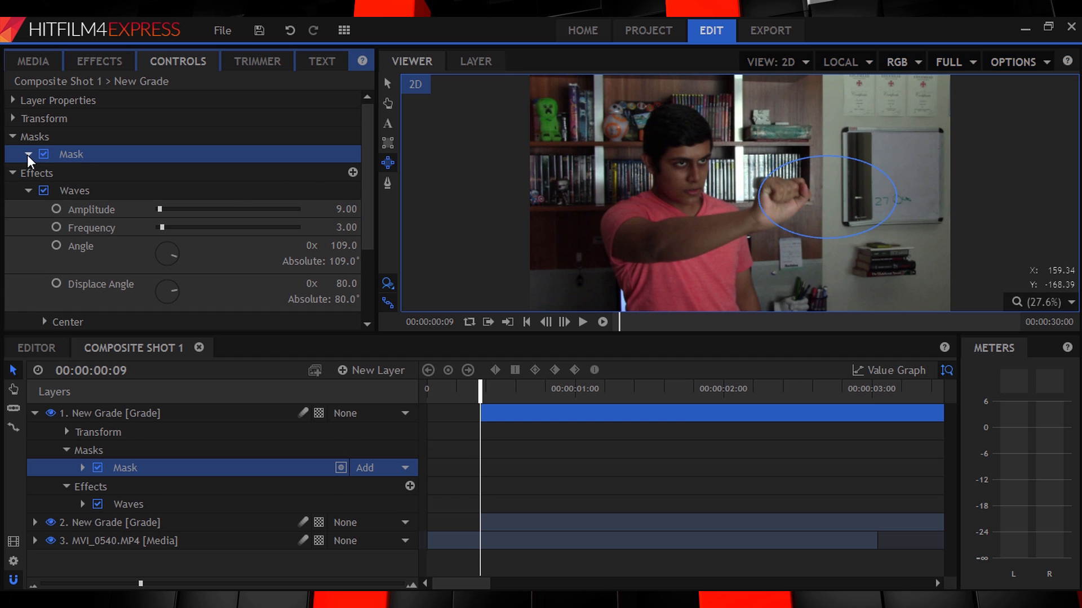
{"action": "left_click", "coordinate": [45, 209]}
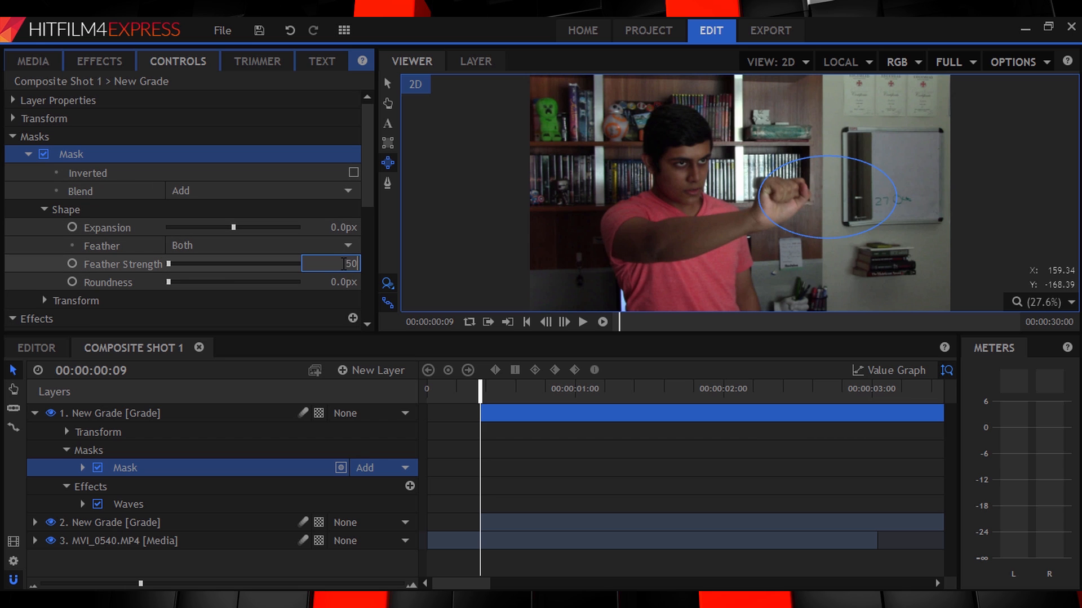
{"action": "key", "text": "Return"}
Animate the mask's position from 0.0, 0.0 at 00:00:00:09 to 775.0, 61.0 at 00:00:00:14
{"action": "left_click", "coordinate": [45, 301]}
{"action": "scroll", "coordinate": [65, 261], "scroll_direction": "down", "scroll_amount": 3}
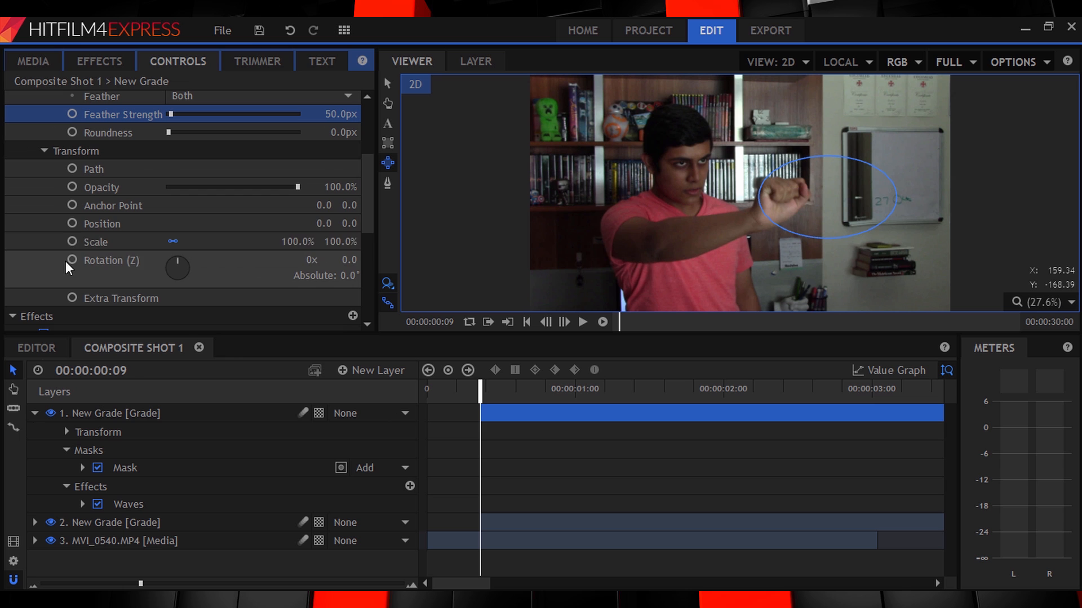
{"action": "left_click", "coordinate": [72, 224]}
{"action": "left_click", "coordinate": [569, 324]}
{"action": "left_click", "coordinate": [569, 323]}
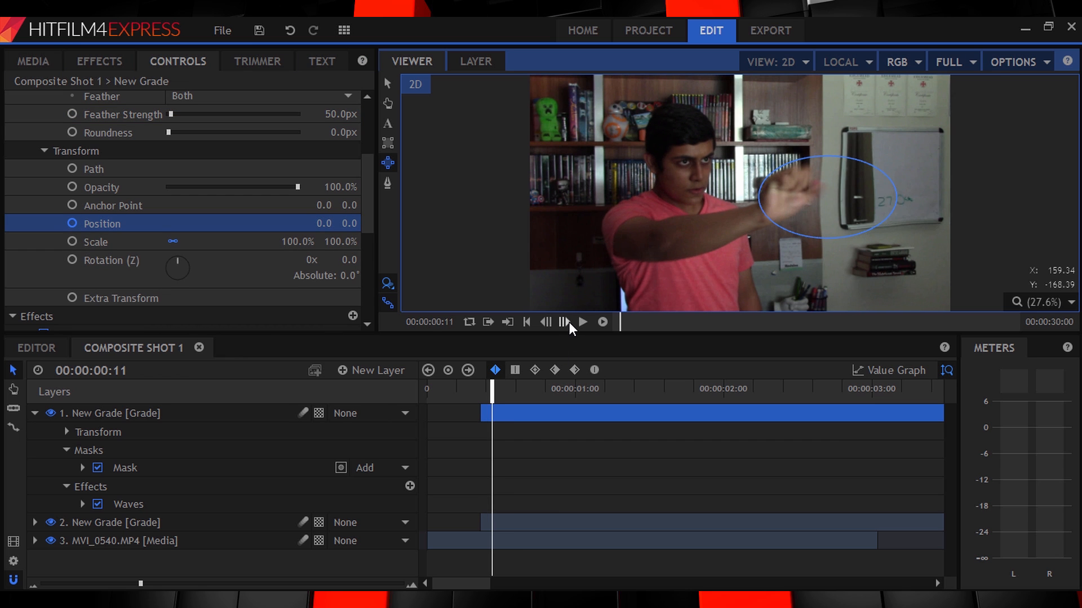
{"action": "left_click", "coordinate": [569, 322]}
{"action": "left_click", "coordinate": [570, 322]}
{"action": "left_click", "coordinate": [569, 322]}
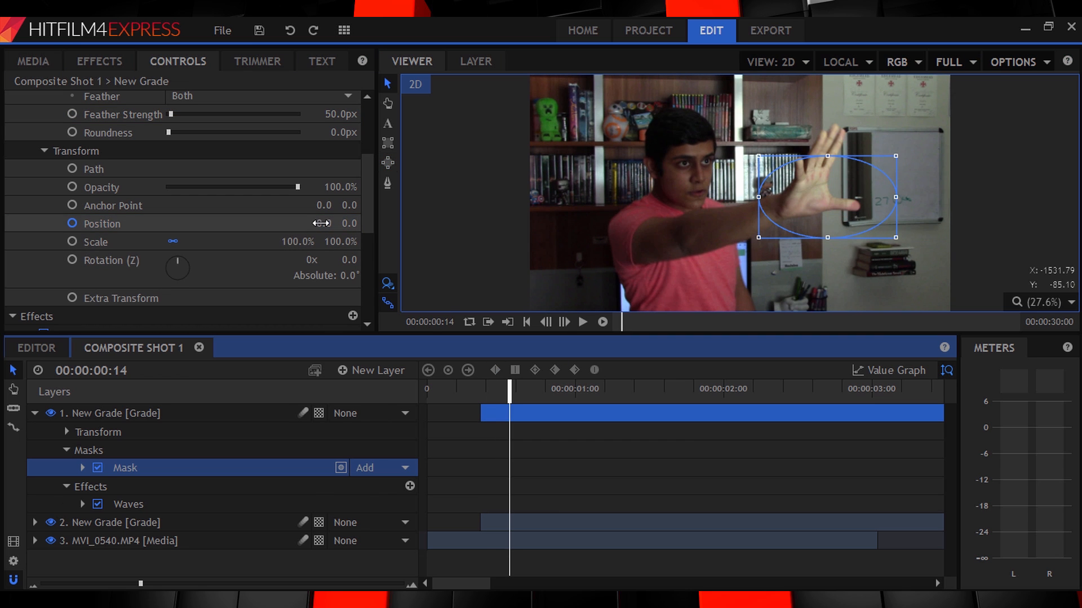
{"action": "left_click_drag", "start_coordinate": [313, 222], "coordinate": [336, 236]}
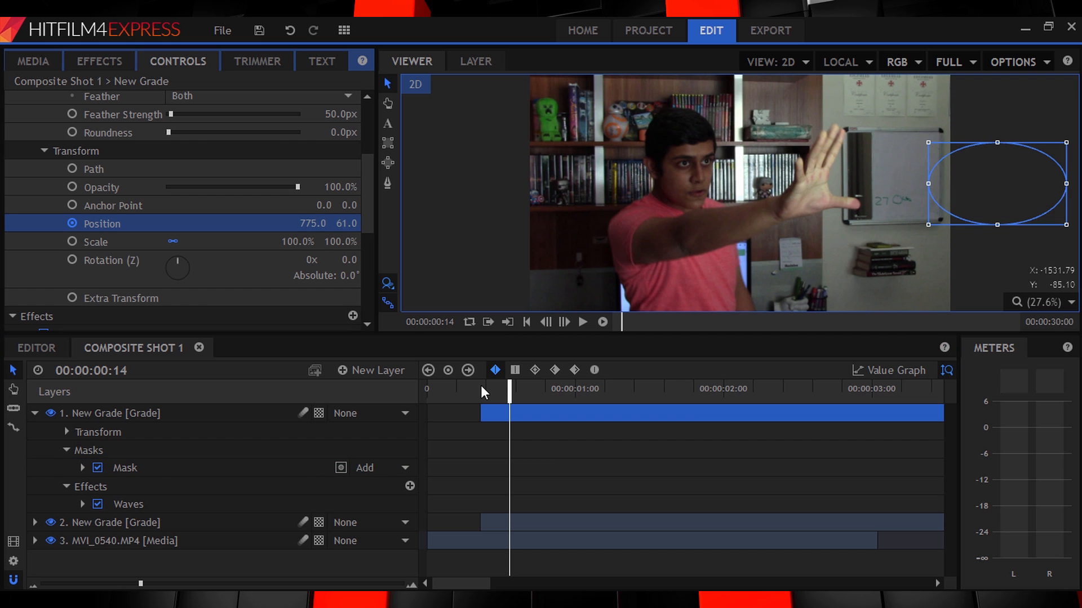
Keyframe the top grade layer's opacity at 0% at 00:00:00:09
{"action": "left_click", "coordinate": [481, 389]}
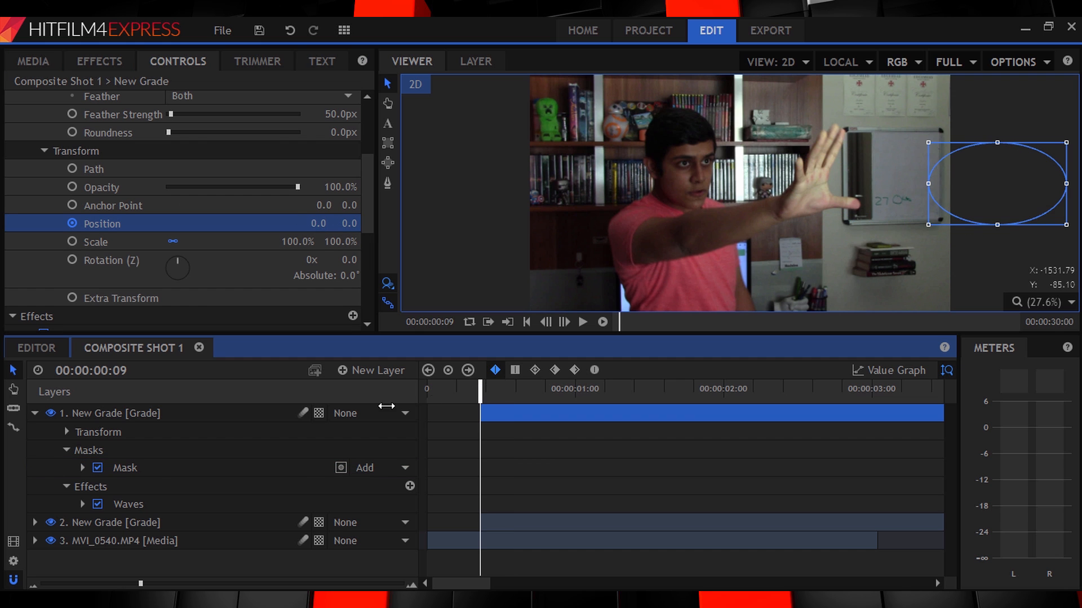
{"action": "left_click", "coordinate": [144, 417]}
{"action": "scroll", "coordinate": [90, 284], "scroll_direction": "up", "scroll_amount": 3}
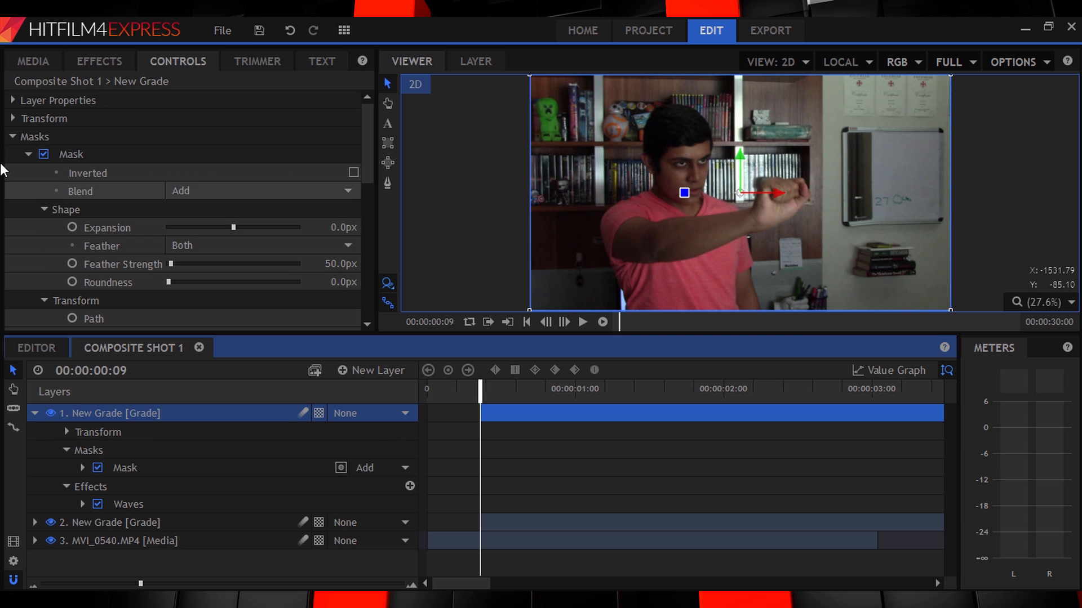
{"action": "left_click", "coordinate": [11, 137]}
{"action": "left_click", "coordinate": [12, 118]}
{"action": "left_click", "coordinate": [39, 137]}
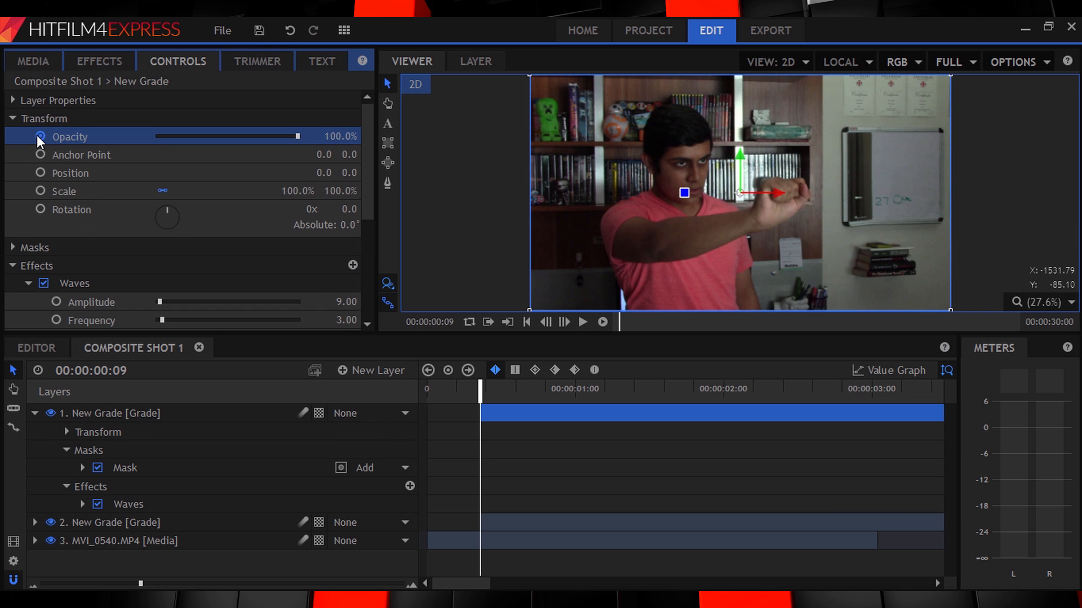
{"action": "left_click_drag", "start_coordinate": [166, 136], "coordinate": [158, 137]}
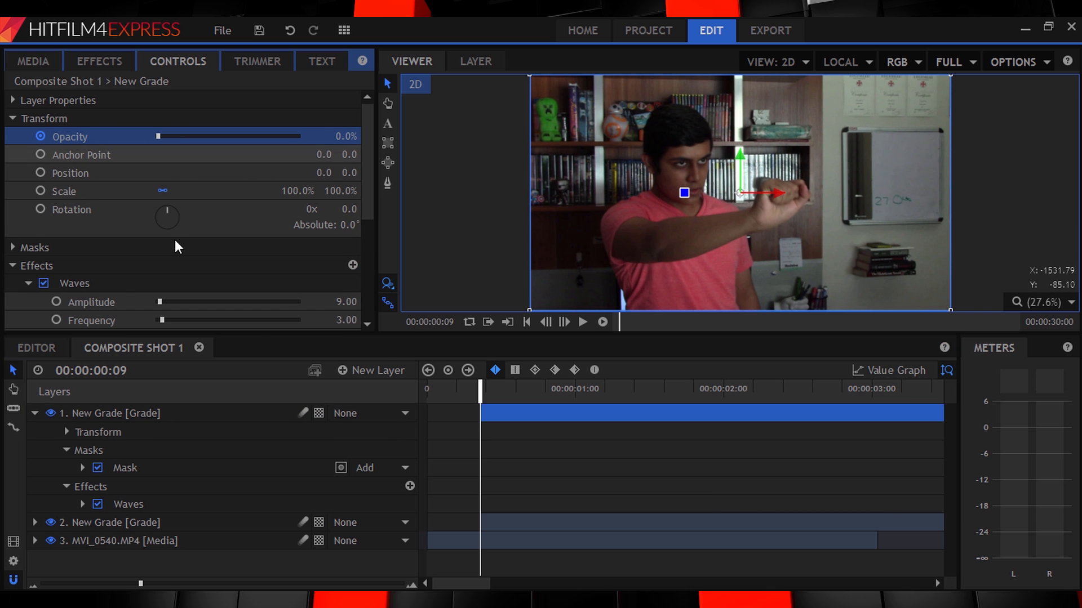
Raise the top grade layer's opacity to 100% a few frames further on and add another opacity keyframe to hold it
{"action": "left_click", "coordinate": [563, 322]}
{"action": "left_click", "coordinate": [564, 321]}
{"action": "left_click_drag", "start_coordinate": [457, 145], "coordinate": [501, 148]}
{"action": "left_click", "coordinate": [563, 321]}
{"action": "left_click", "coordinate": [563, 321]}
{"action": "left_click", "coordinate": [448, 370]}
{"action": "left_click", "coordinate": [564, 323]}
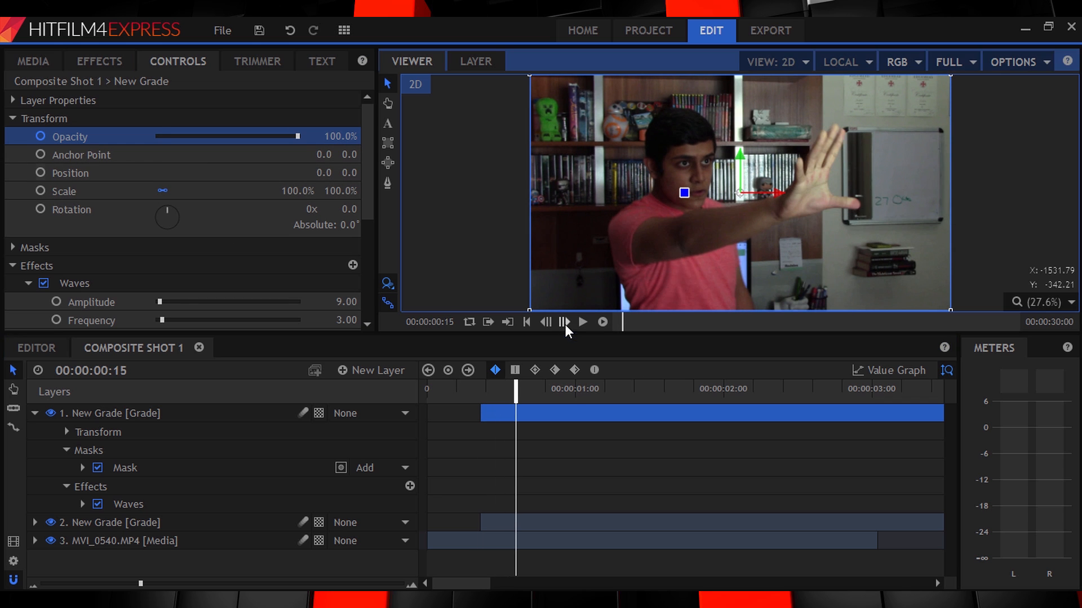
{"action": "left_click", "coordinate": [564, 323]}
Add the Shockwave clip as the top layer of the composite shot, starting at 00:00:00:13
{"action": "left_click", "coordinate": [34, 412]}
{"action": "left_click", "coordinate": [12, 118]}
{"action": "left_click", "coordinate": [12, 153]}
{"action": "left_click", "coordinate": [49, 60]}
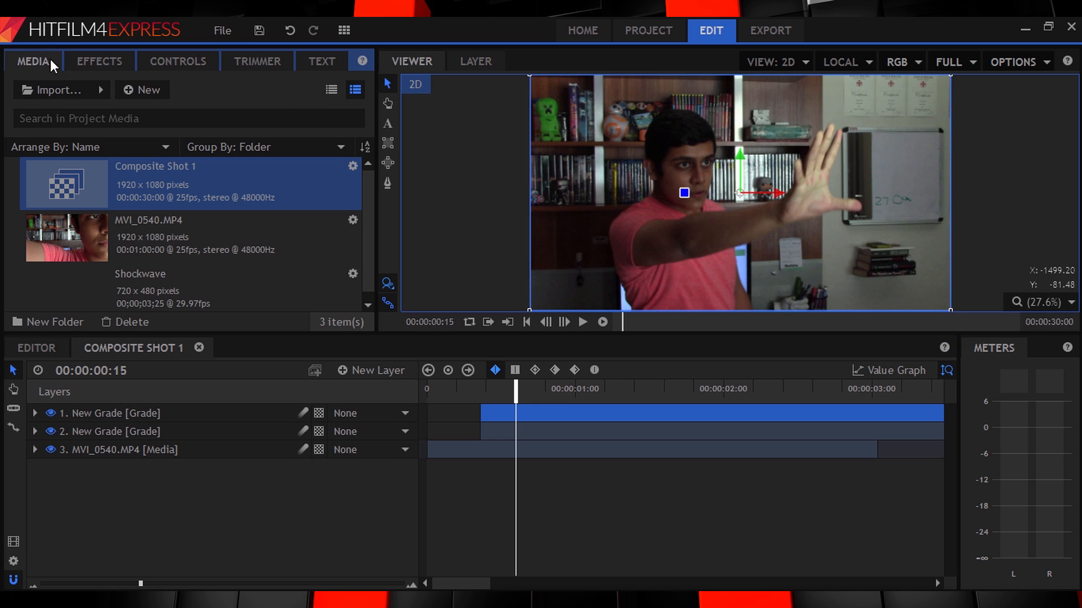
{"action": "left_click", "coordinate": [488, 387]}
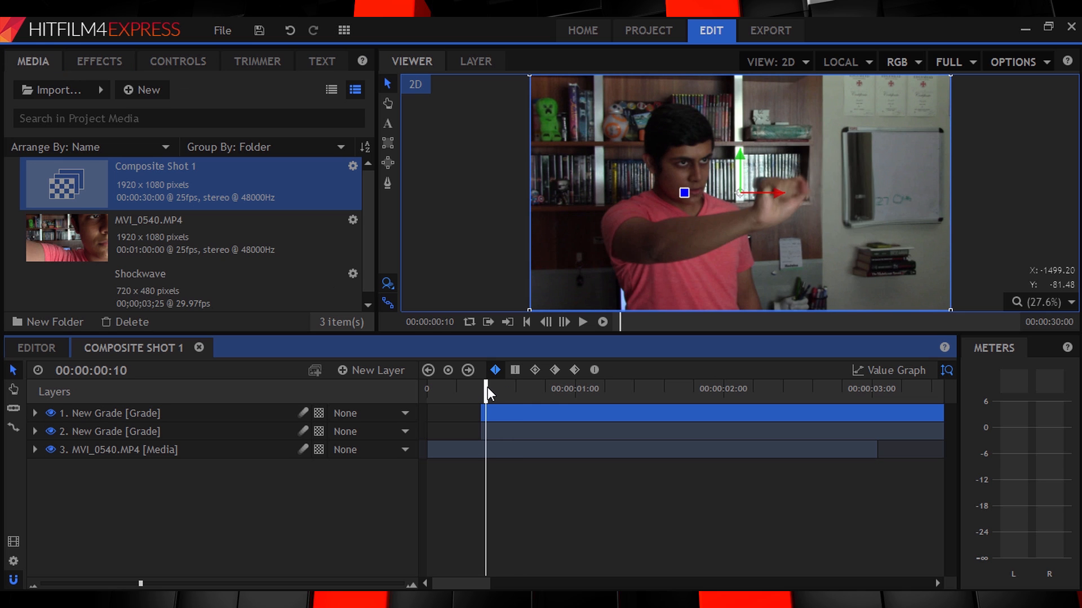
{"action": "mouse_move", "coordinate": [485, 387]}
{"action": "left_mouse_down"}
{"action": "mouse_move", "coordinate": [546, 387]}
{"action": "mouse_move", "coordinate": [483, 376]}
{"action": "left_mouse_up"}
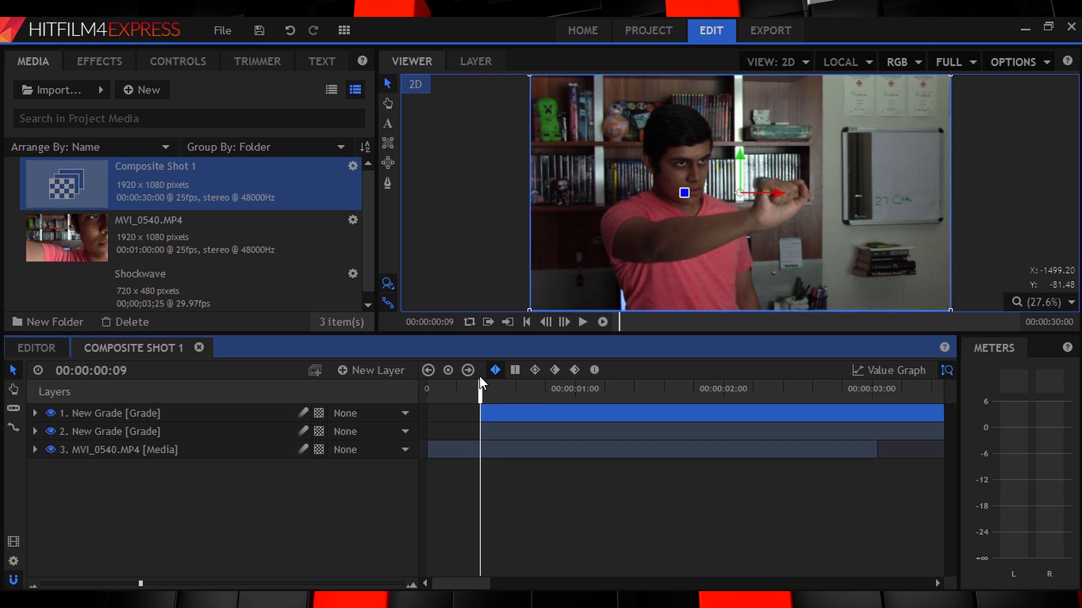
{"action": "left_click_drag", "start_coordinate": [96, 281], "coordinate": [481, 404]}
{"action": "left_click", "coordinate": [562, 322]}
{"action": "left_click", "coordinate": [562, 321]}
{"action": "left_click", "coordinate": [562, 322]}
{"action": "left_click", "coordinate": [561, 322]}
Speed up the Shockwave clip so it lasts about one second and convert its layer to a 3D plane
{"action": "right_click", "coordinate": [133, 414]}
{"action": "left_click", "coordinate": [186, 279]}
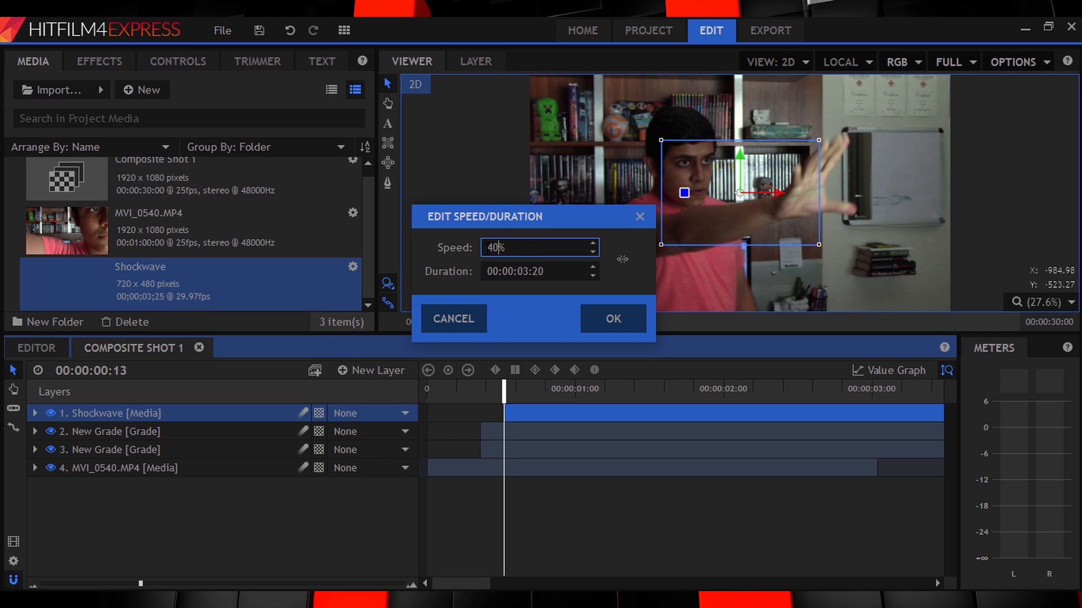
{"action": "left_click", "coordinate": [603, 318]}
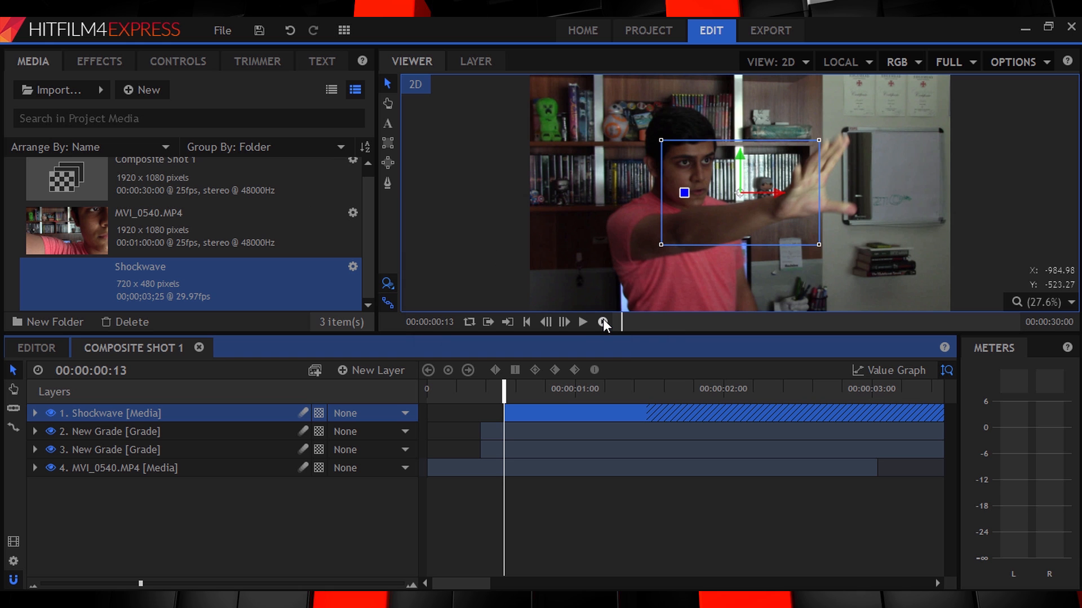
{"action": "left_click", "coordinate": [316, 417]}
{"action": "left_click", "coordinate": [345, 450]}
Place the Shockwave layer over the open palm at position 496.0, 67.2, -197.2, with Y rotation -9° and scale 178%
{"action": "left_click", "coordinate": [178, 61]}
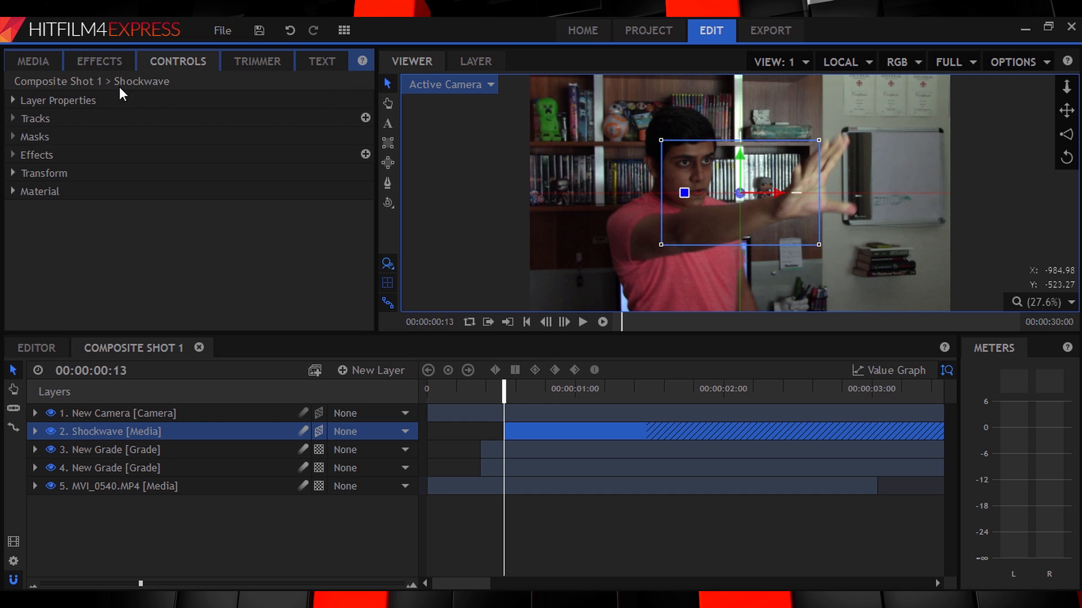
{"action": "left_click", "coordinate": [12, 173]}
{"action": "left_click", "coordinate": [532, 394]}
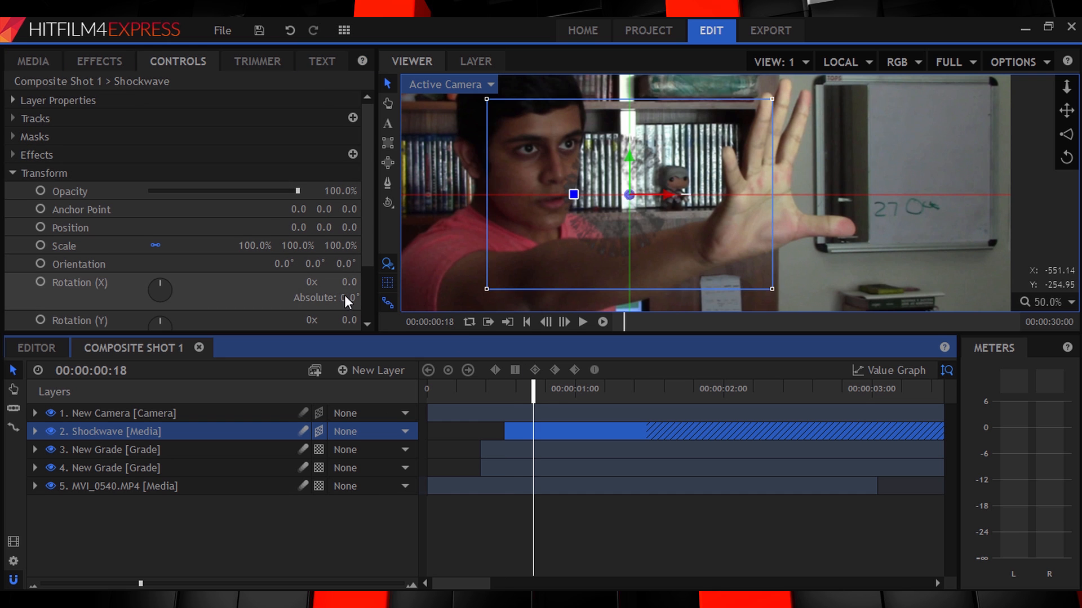
{"action": "left_click", "coordinate": [357, 294]}
{"action": "scroll", "coordinate": [353, 280], "scroll_direction": "down", "scroll_amount": 2}
{"action": "left_click_drag", "start_coordinate": [352, 273], "coordinate": [316, 265]}
{"action": "left_click_drag", "start_coordinate": [630, 195], "coordinate": [423, 236]}
{"action": "left_click_drag", "start_coordinate": [820, 165], "coordinate": [840, 169]}
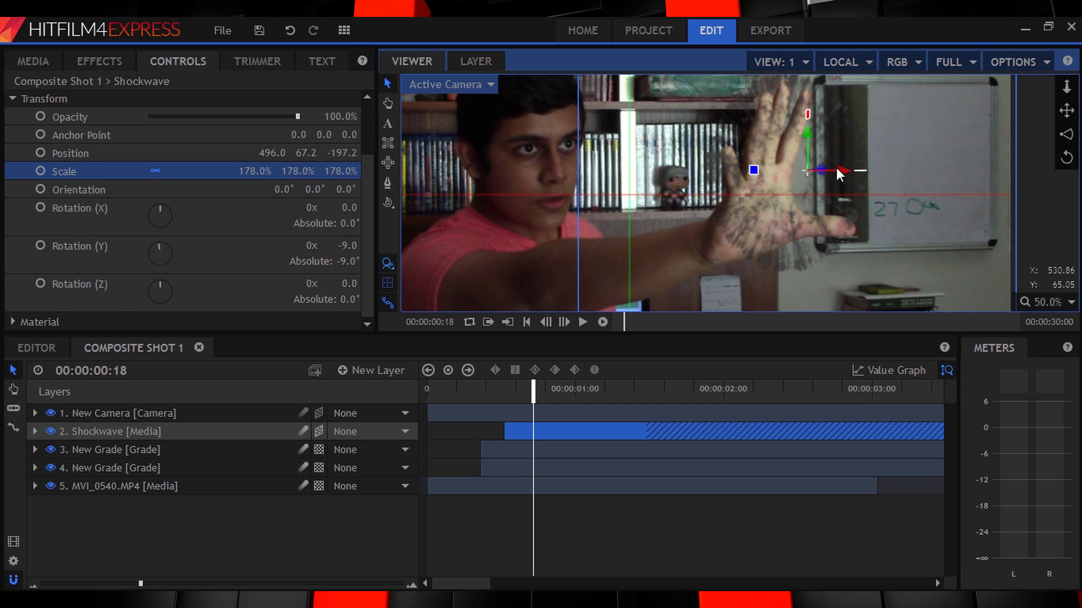
Apply the Curves effect to the Shockwave layer and raise its curve to turn the dark shockwave white
{"action": "left_click", "coordinate": [108, 62]}
{"action": "left_click", "coordinate": [107, 90]}
{"action": "type", "text": "curv"}
{"action": "left_click_drag", "start_coordinate": [68, 156], "coordinate": [90, 430]}
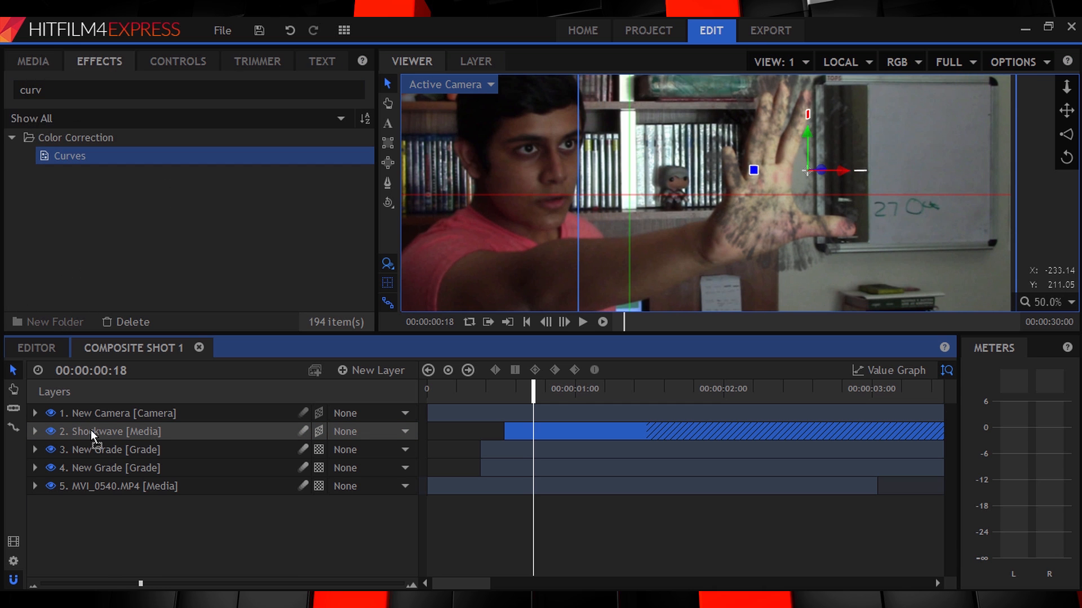
{"action": "left_click", "coordinate": [28, 171]}
{"action": "left_click_drag", "start_coordinate": [216, 198], "coordinate": [214, 117]}
Set the Shockwave layer's opacity to 50%
{"action": "scroll", "coordinate": [204, 110], "scroll_direction": "up", "scroll_amount": 5}
{"action": "left_click", "coordinate": [29, 172]}
{"action": "left_click", "coordinate": [13, 191]}
{"action": "left_click", "coordinate": [356, 218]}
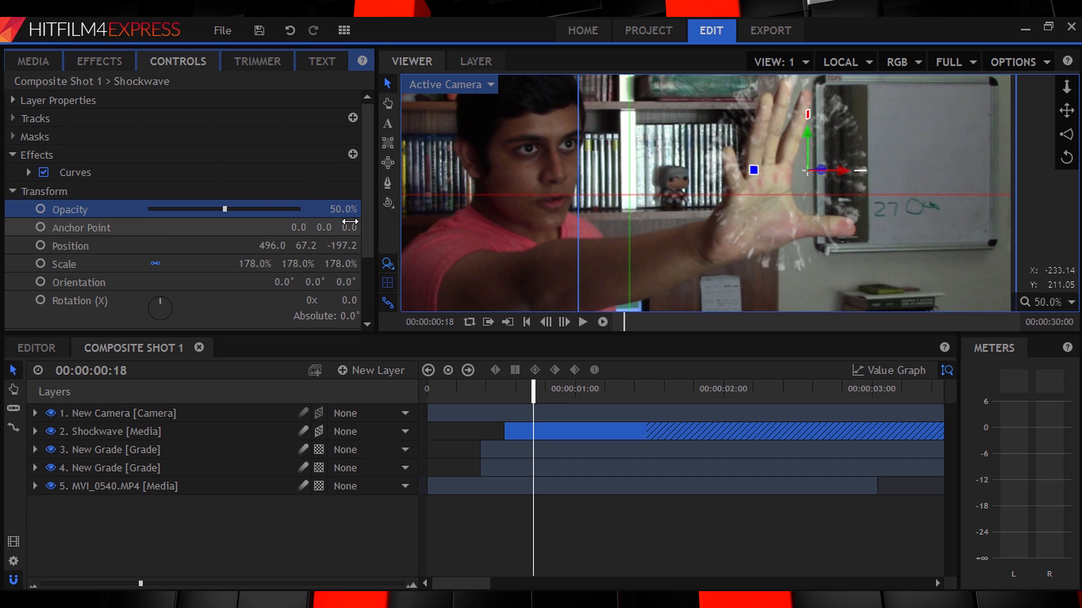
Apply the Hue Colorize effect to the Shockwave layer
{"action": "left_click", "coordinate": [99, 61]}
{"action": "double_click", "coordinate": [87, 90]}
{"action": "type", "text": "hue"}
{"action": "left_click_drag", "start_coordinate": [69, 185], "coordinate": [81, 430]}
Tint the shockwave orange by turning the Hue Colorize hue to 1x 34.0°
{"action": "left_click", "coordinate": [180, 67]}
{"action": "left_click", "coordinate": [28, 190]}
{"action": "left_click_drag", "start_coordinate": [157, 208], "coordinate": [116, 256]}
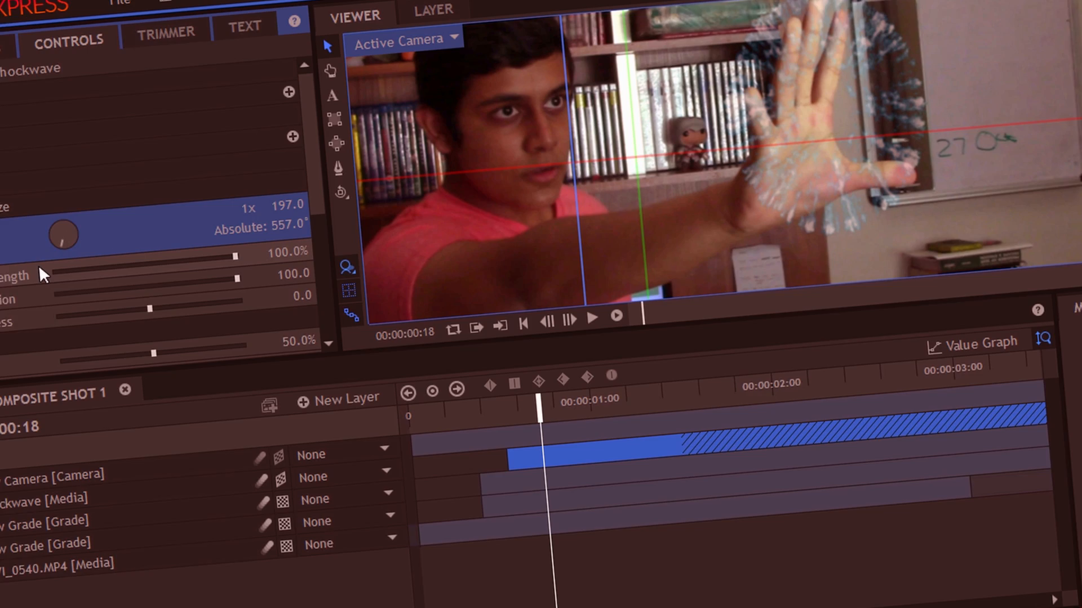
{"action": "left_click_drag", "start_coordinate": [39, 268], "coordinate": [4, 276]}
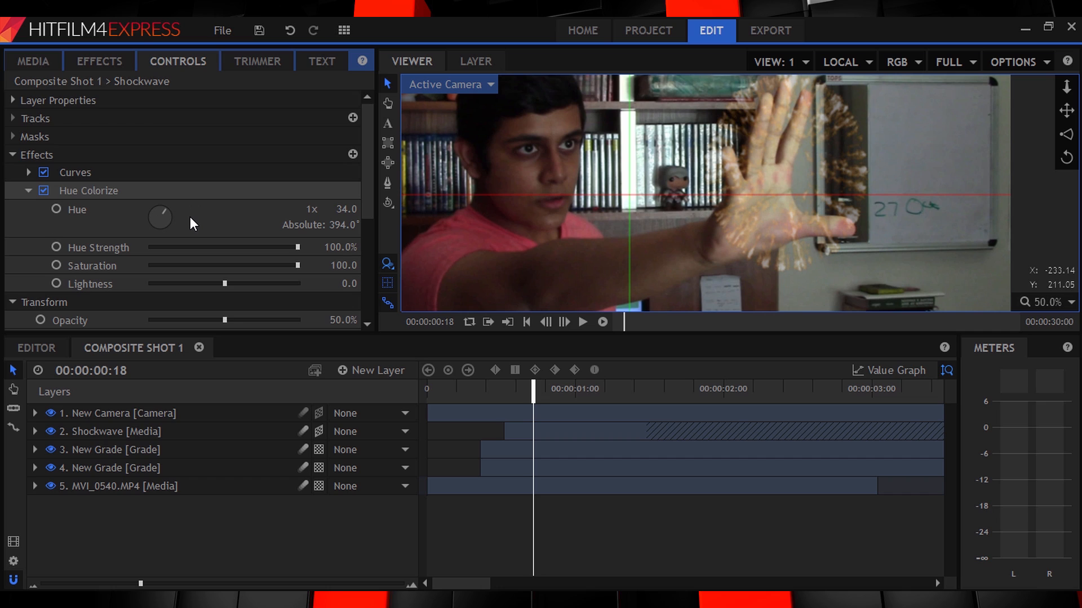